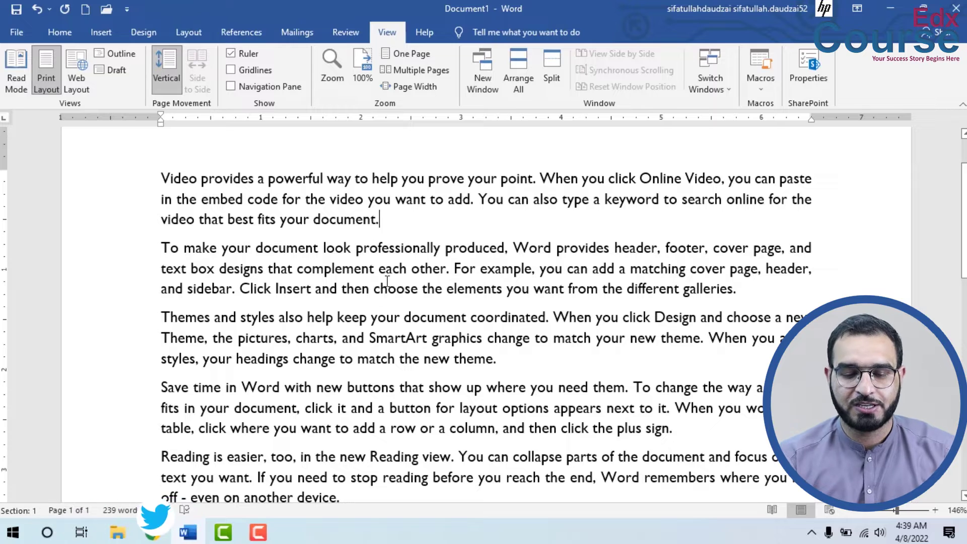
Ctrl+scroll the zoom up to 156%, then switch the document to Read Mode
ctrl+scroll(418, 262, up, 1)
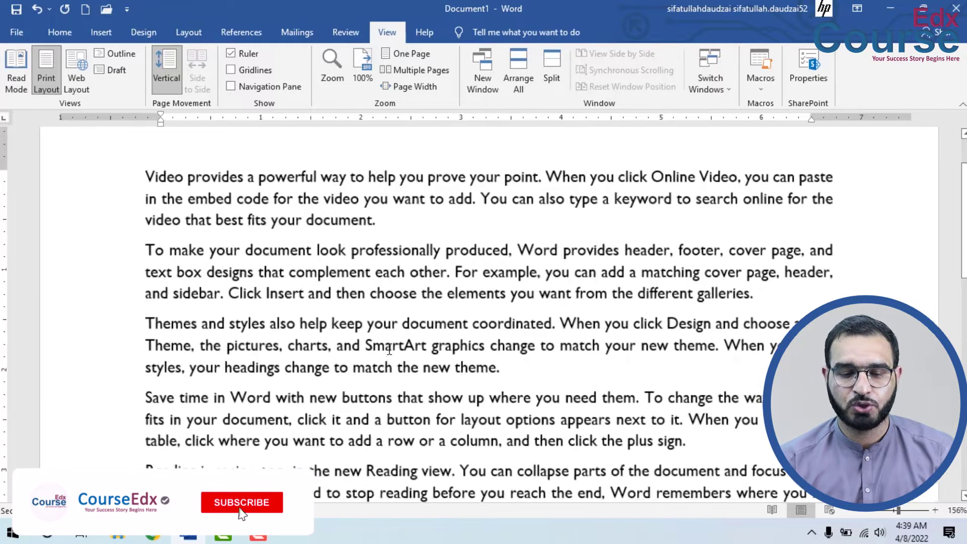
scroll(396, 308, down, 1)
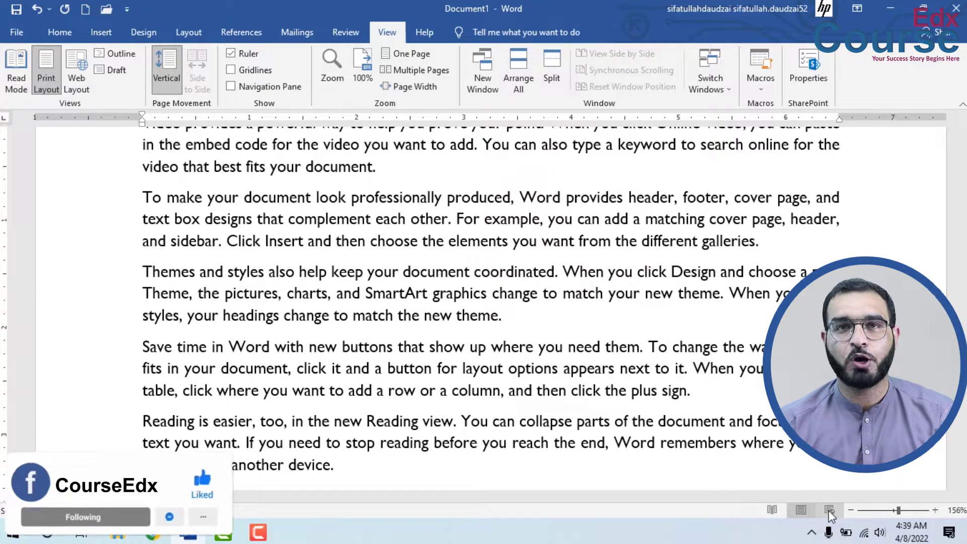
click(771, 510)
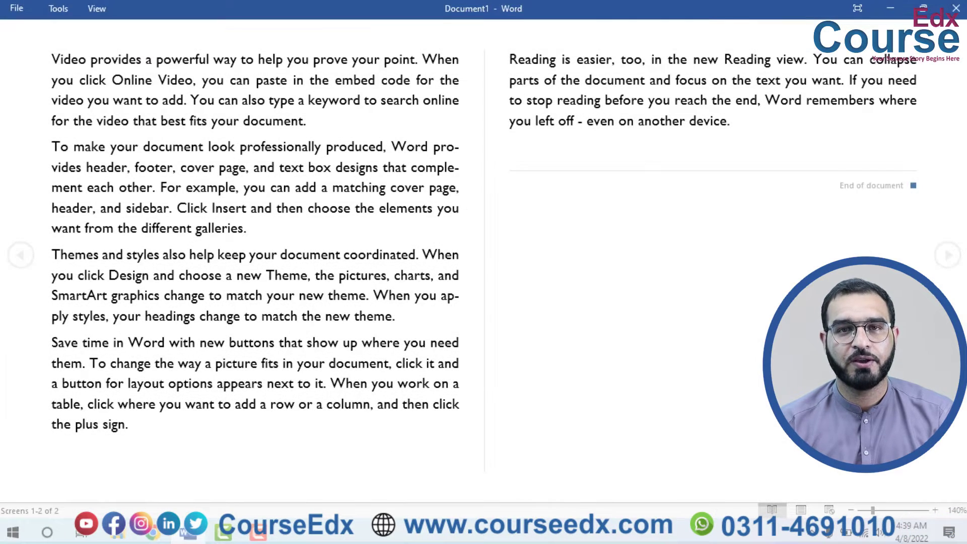
click(802, 510)
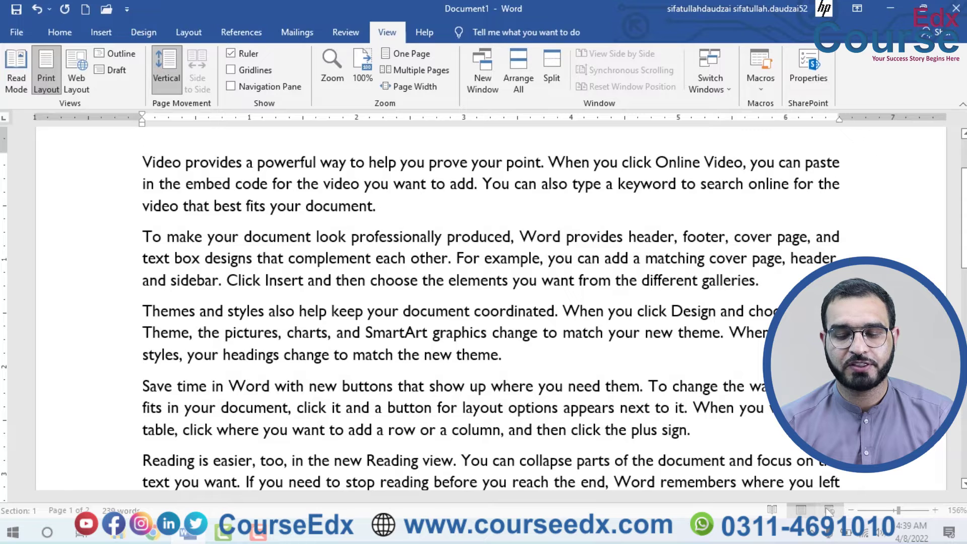
click(828, 510)
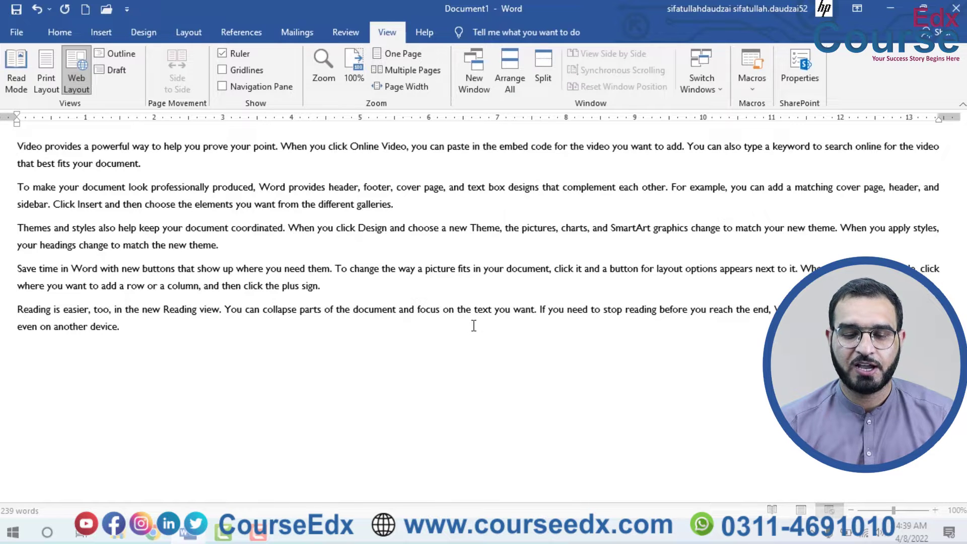
mouse_move(211, 369)
mouse_down()
mouse_move(20, 272)
mouse_move(17, 145)
mouse_up()
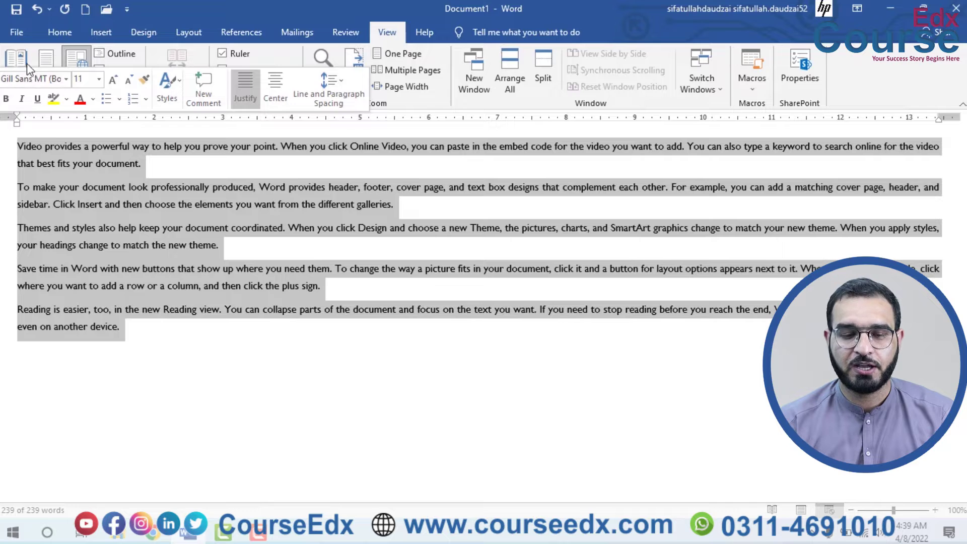
click(45, 71)
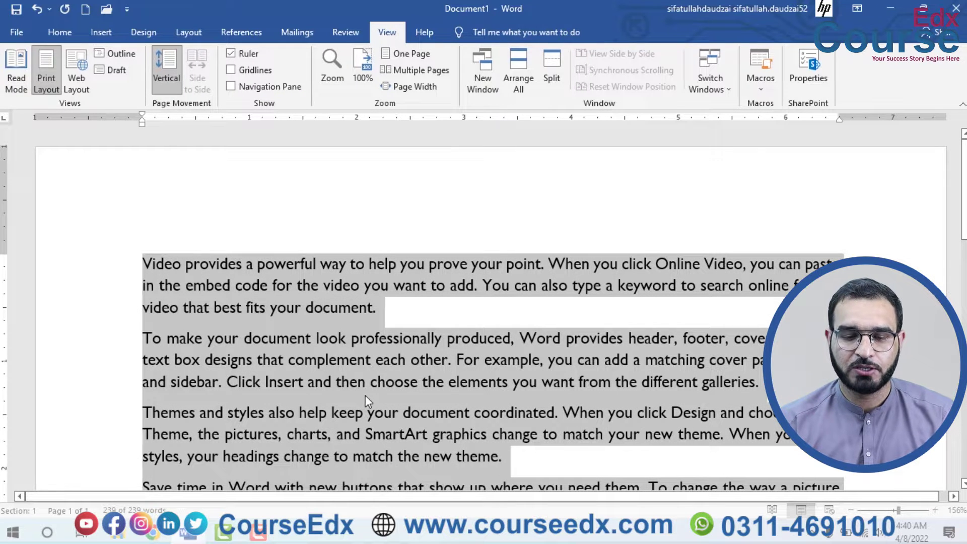
click(16, 63)
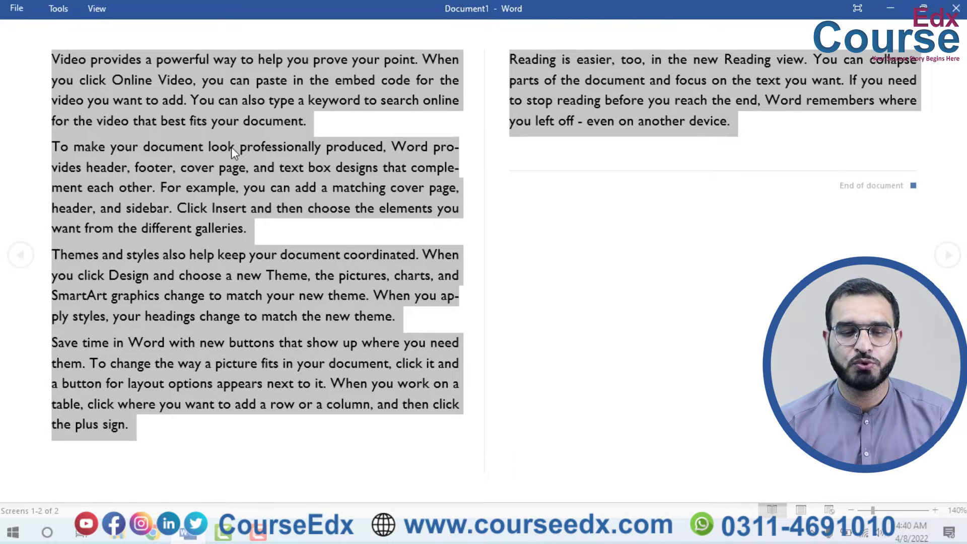
key(Escape)
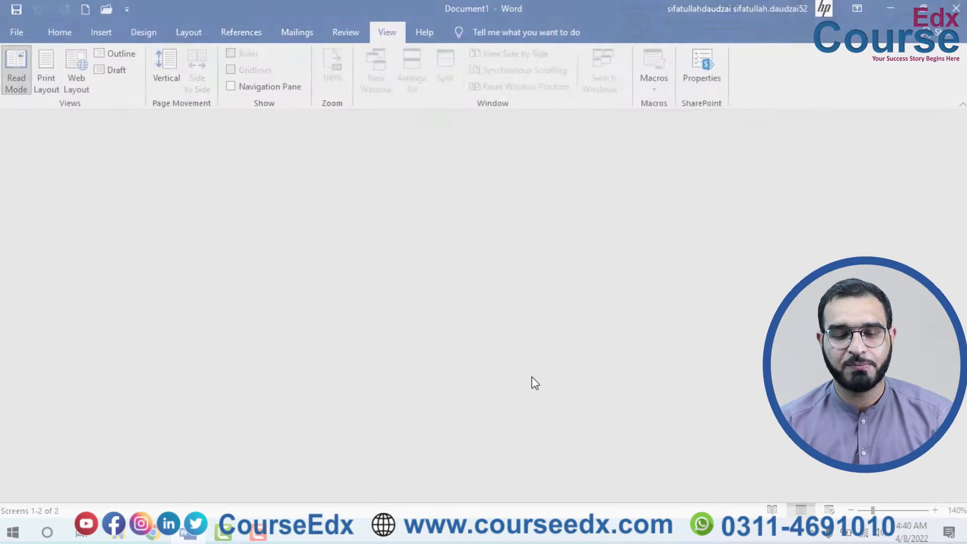
scroll(460, 361, up, 1)
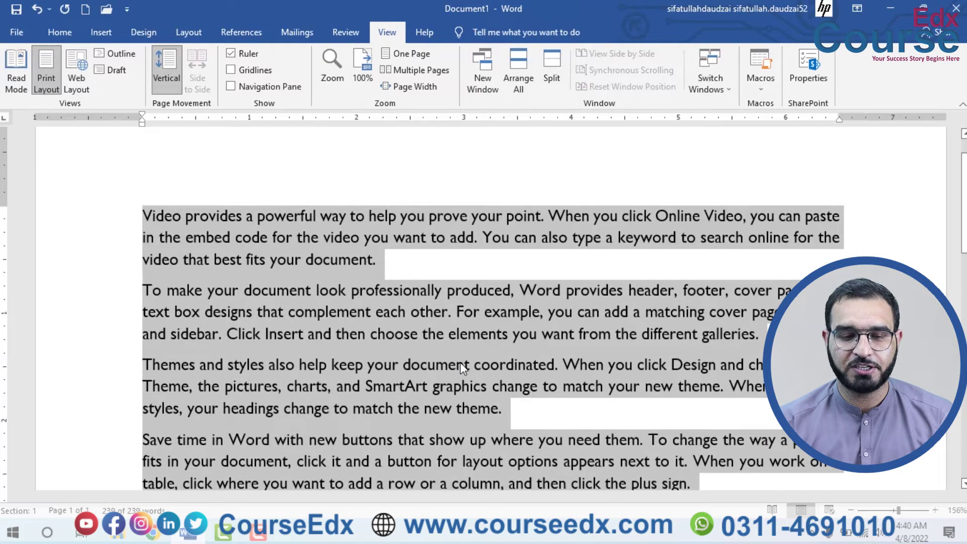
scroll(460, 362, up, 1)
click(476, 320)
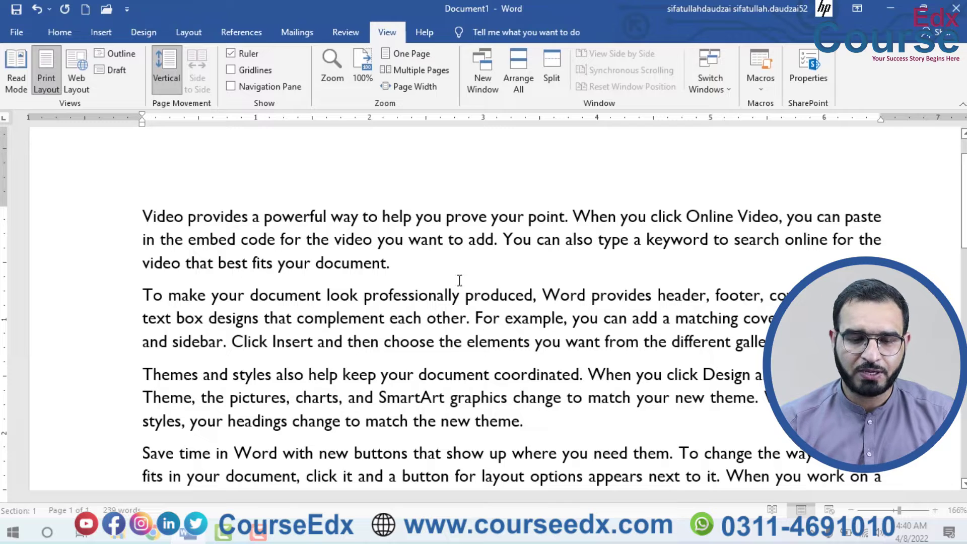
scroll(495, 190, up, 1)
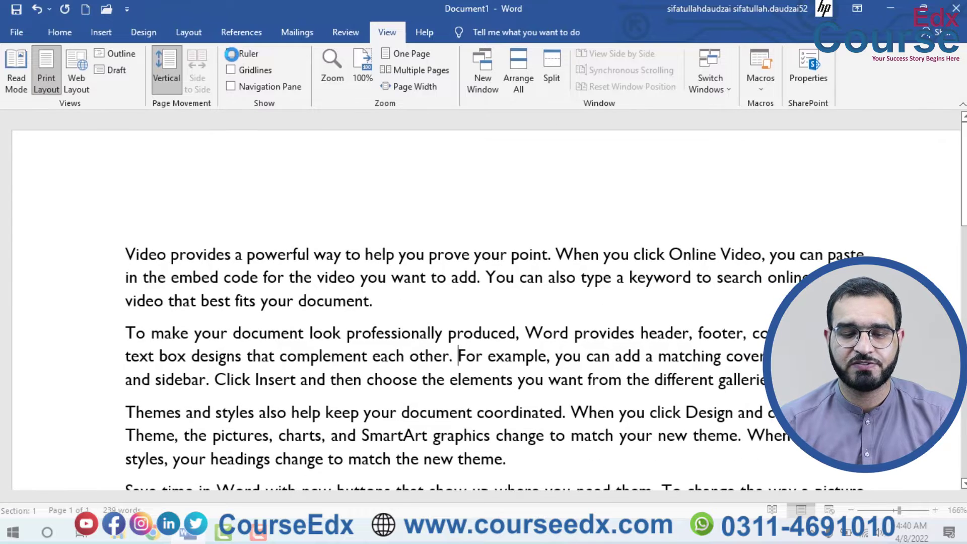
click(233, 54)
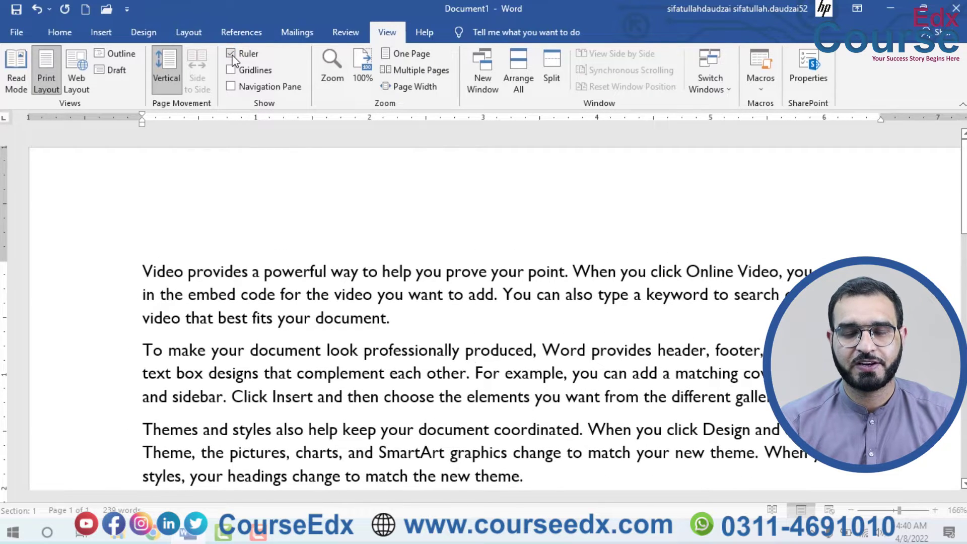
click(232, 55)
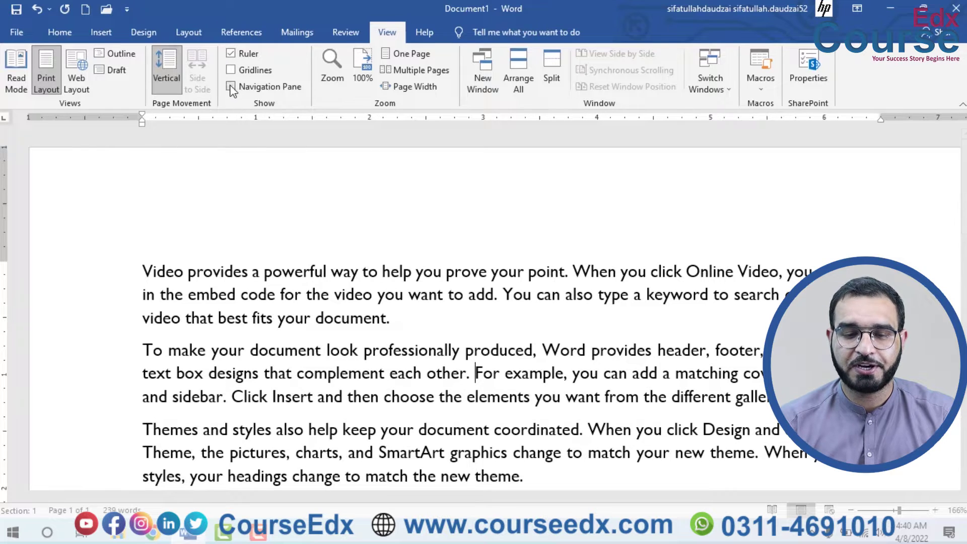
click(231, 70)
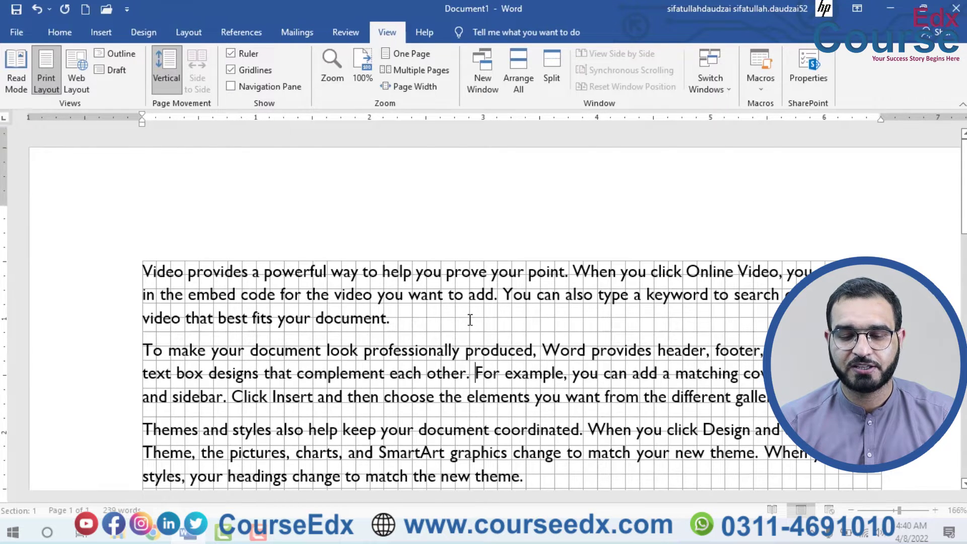
scroll(470, 320, down, 5)
scroll(422, 368, down, 4)
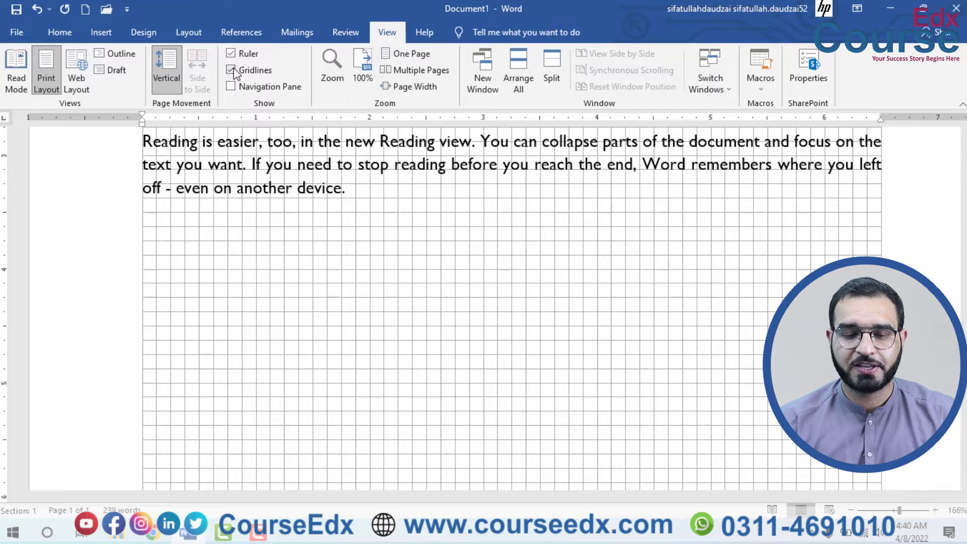
click(231, 70)
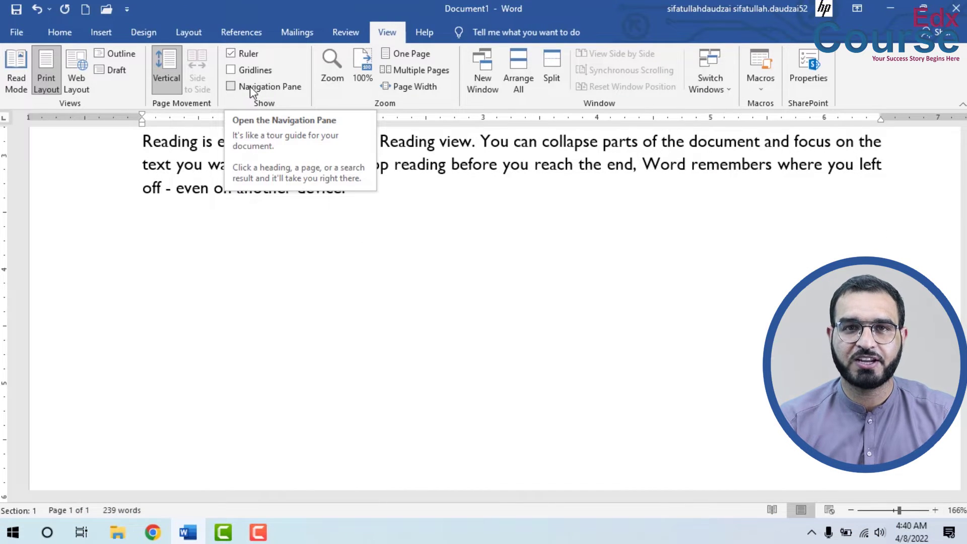
click(250, 86)
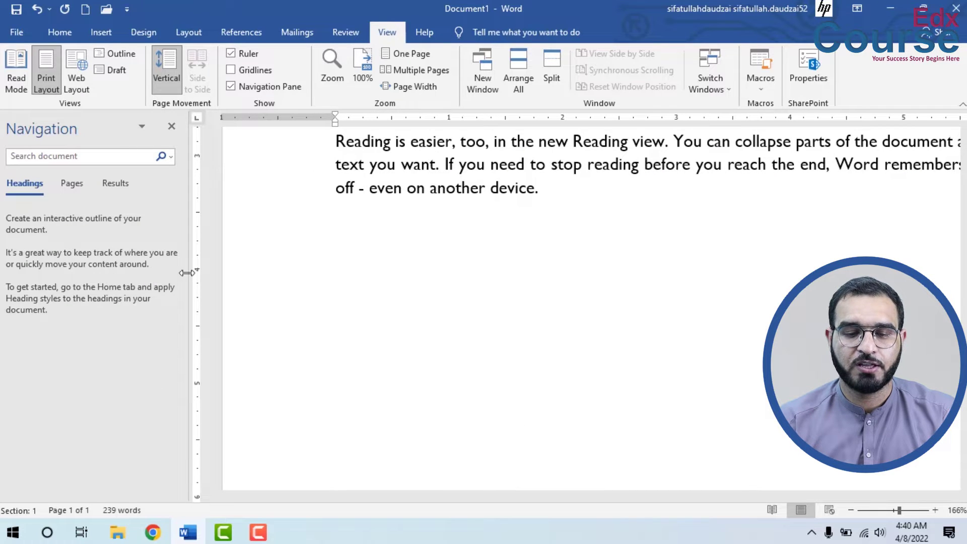
click(248, 89)
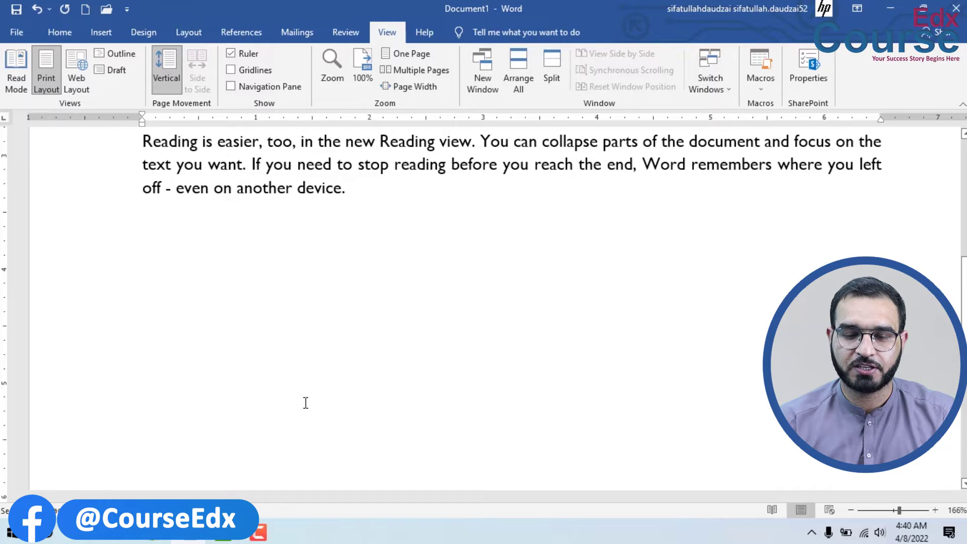
Use the status-bar zoom slider to zoom out to the whole page, then jump to 244%
scroll(326, 431, up, 3)
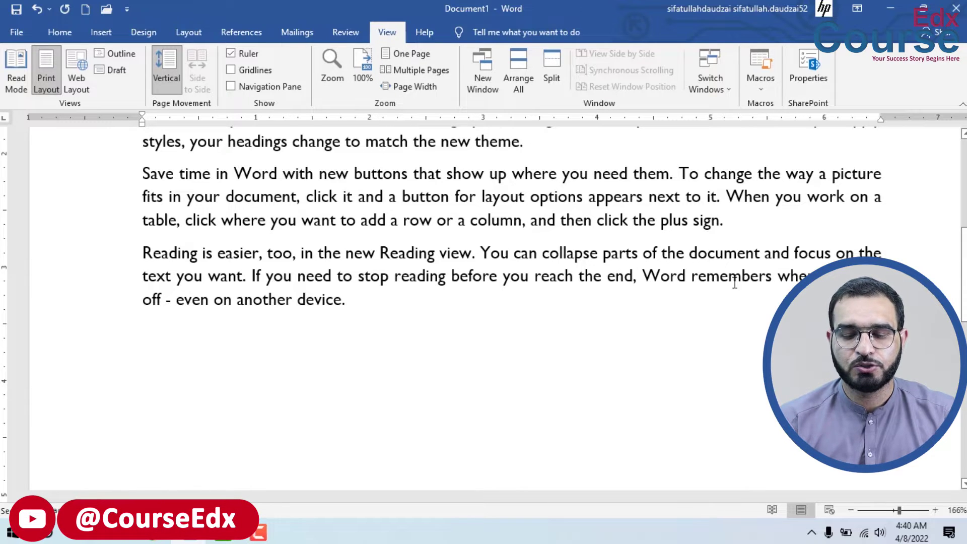
drag(899, 510, 874, 510)
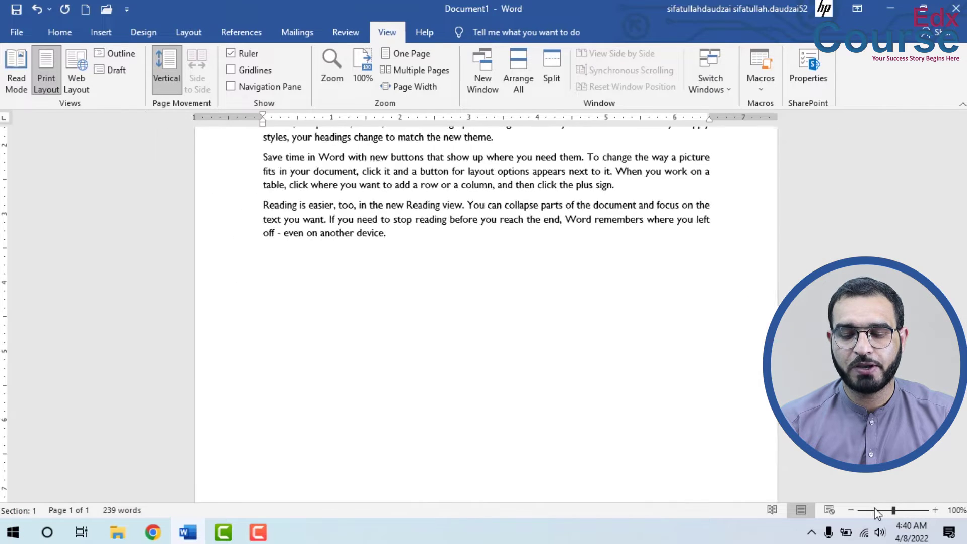
click(907, 510)
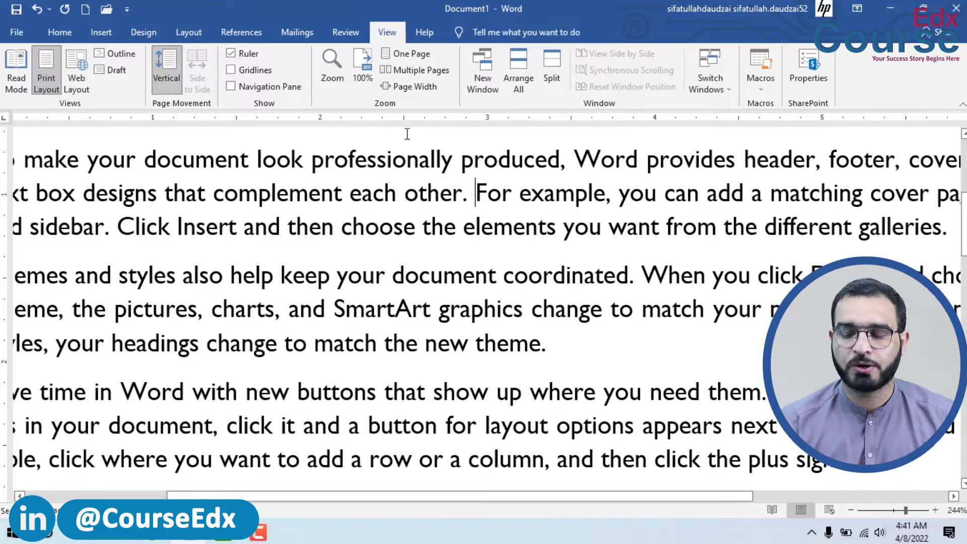
Fine-tune the zoom with Ctrl+scroll, then bring up the Zoom dialog from the View tab
ctrl+scroll(383, 143, down, 4)
ctrl+scroll(378, 148, down, 4)
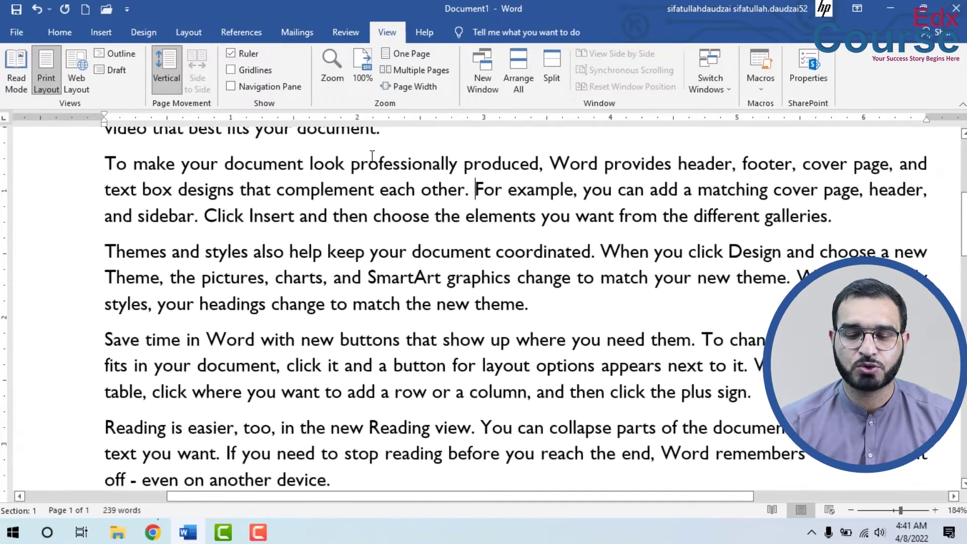
ctrl+scroll(372, 156, down, 3)
ctrl+scroll(372, 155, up, 1)
ctrl+scroll(372, 155, up, 3)
ctrl+scroll(372, 156, up, 1)
ctrl+scroll(372, 156, down, 1)
ctrl+scroll(372, 156, down, 1)
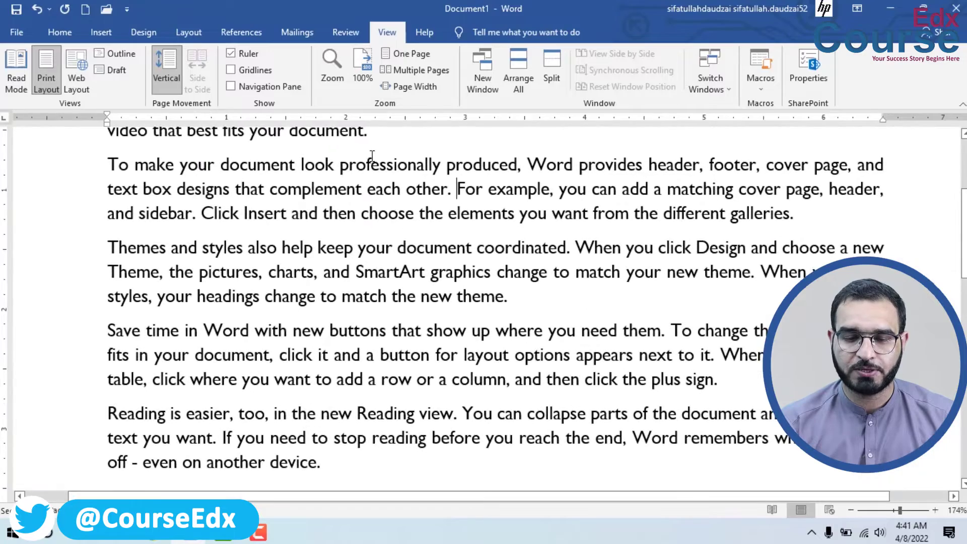
ctrl+scroll(372, 156, up, 2)
click(332, 68)
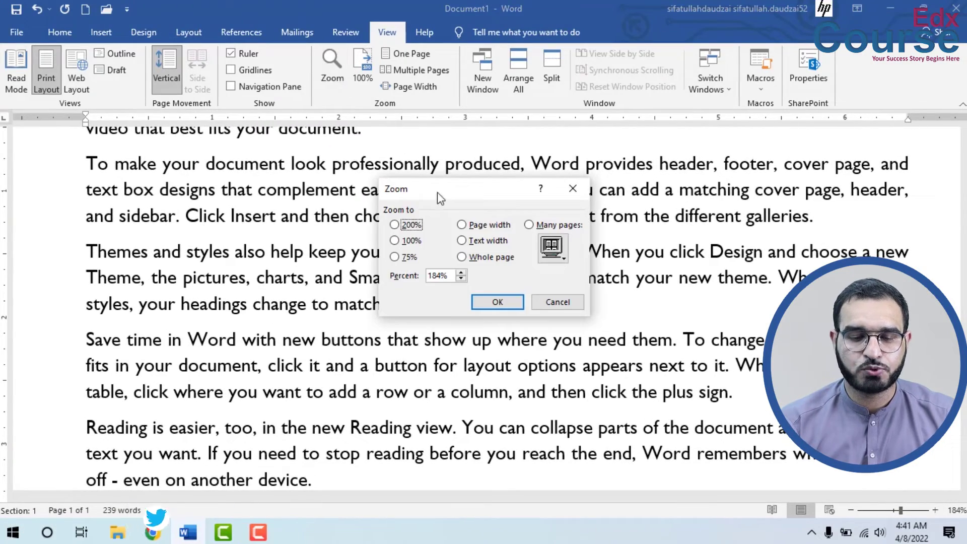
Use the Zoom dialog to set 100%, then 200%, then Page width
click(394, 240)
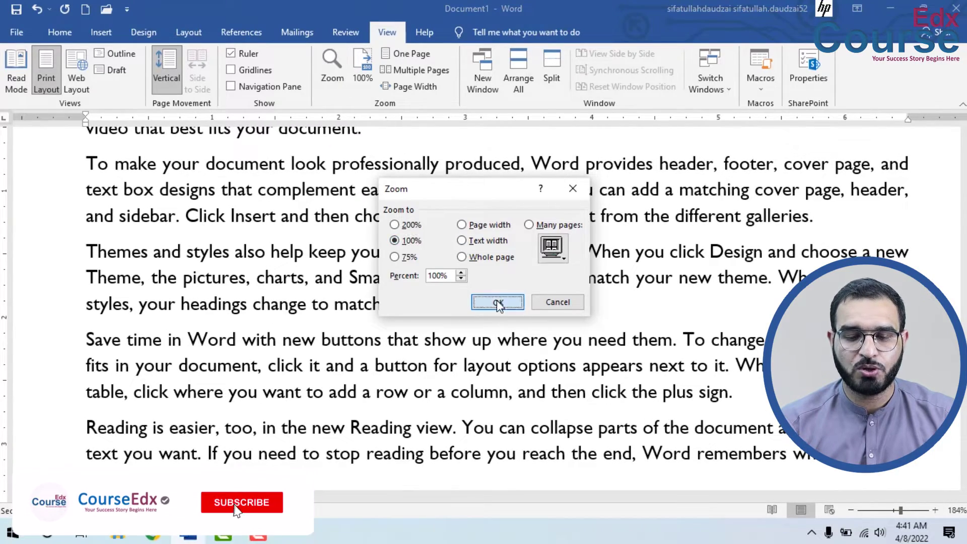
click(497, 301)
click(332, 68)
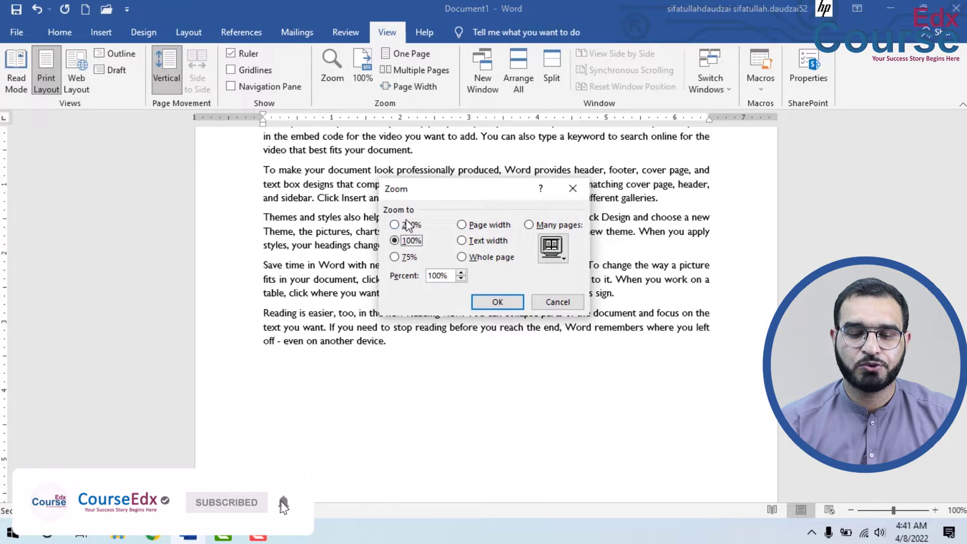
click(497, 302)
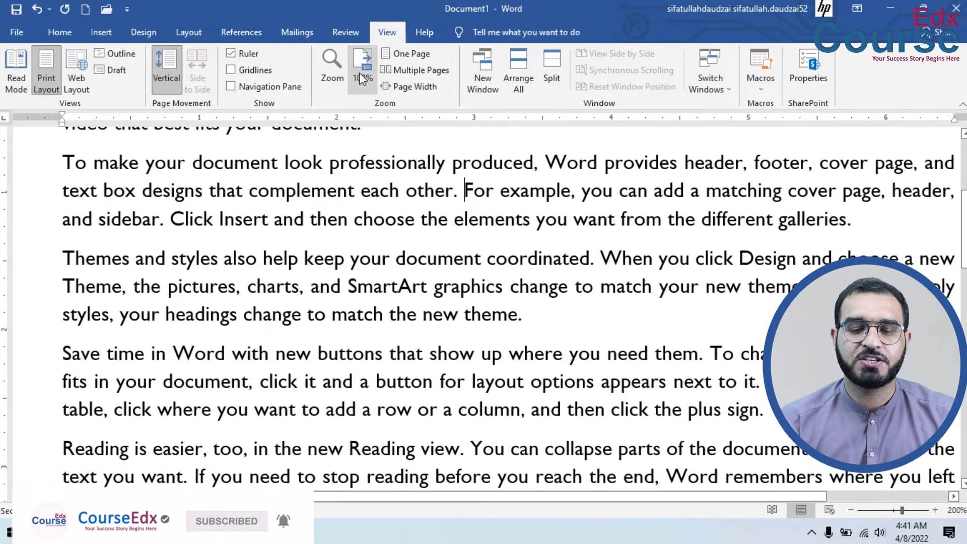
click(337, 72)
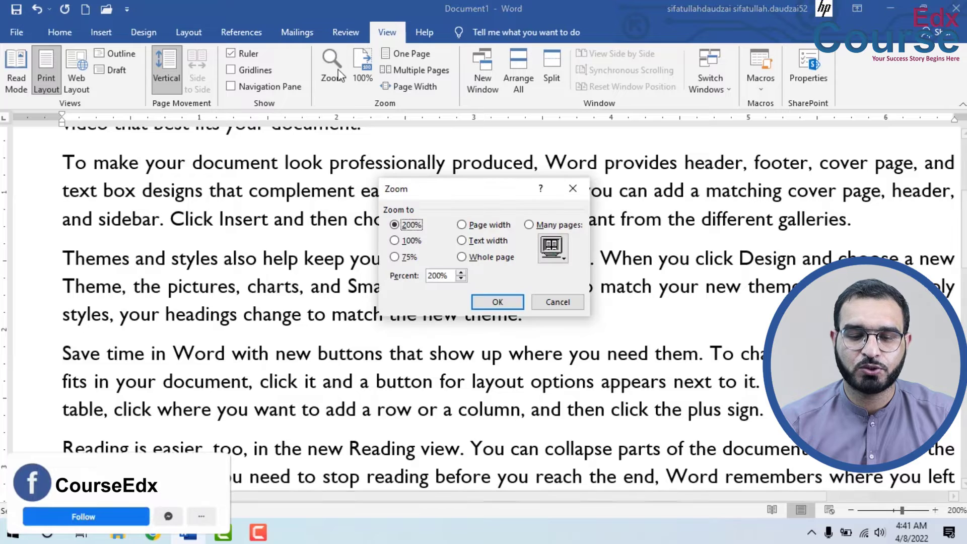
click(511, 307)
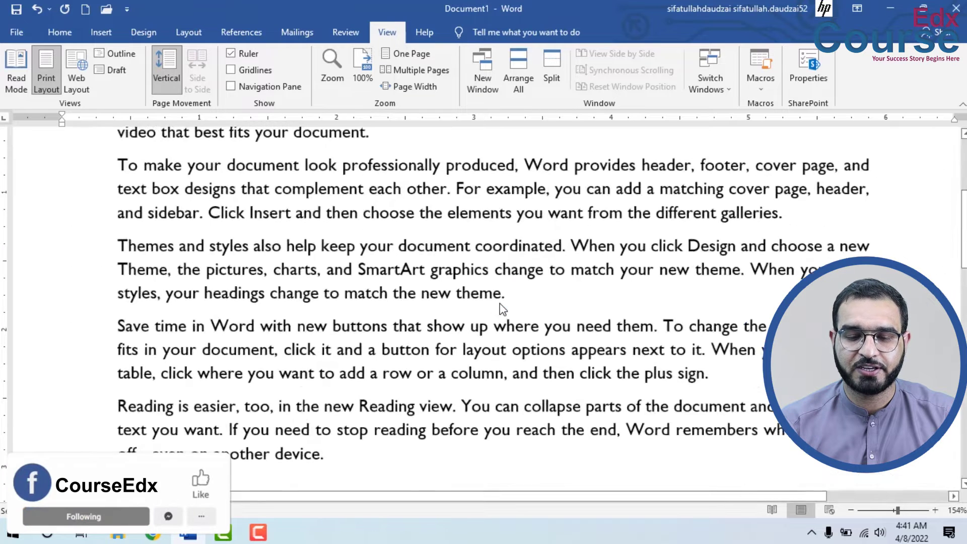
Zoom the document to Text width through the Zoom dialog
click(333, 76)
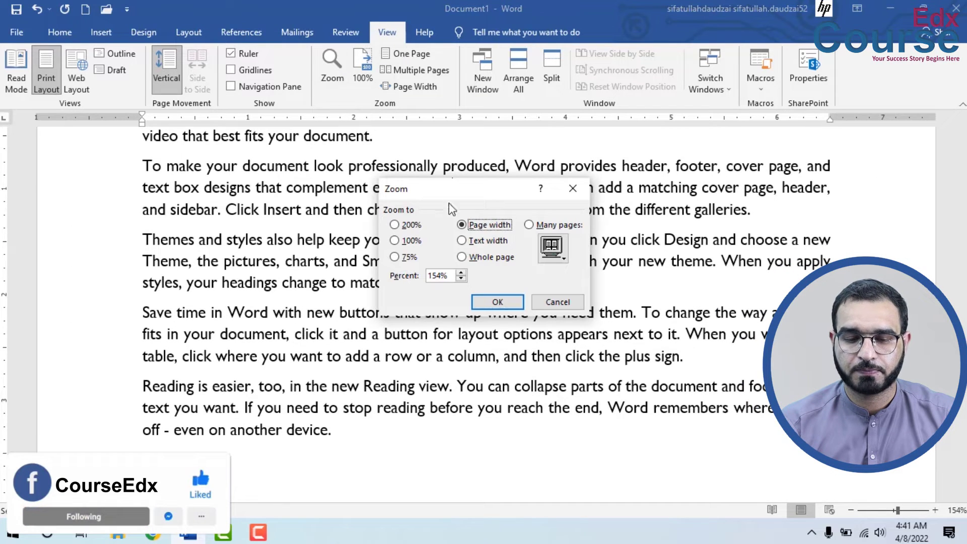
click(486, 241)
click(498, 302)
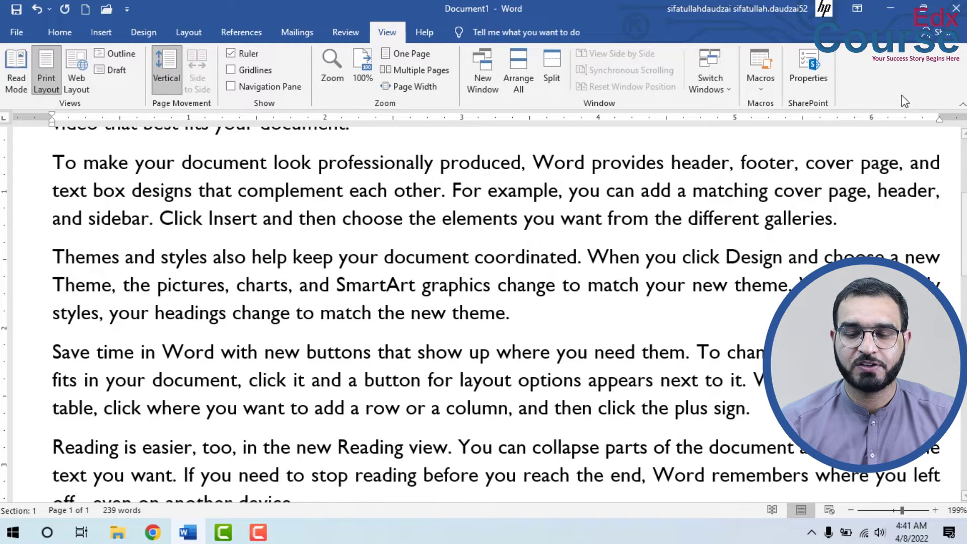
scroll(348, 171, up, 5)
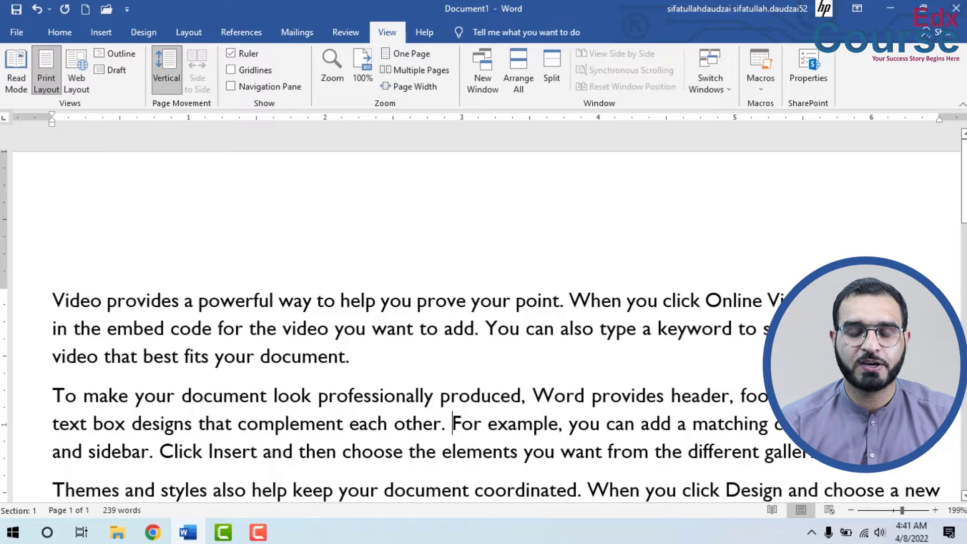
Reset to 100%, then choose Many pages in the Zoom dialog to show the page at 10%
click(362, 56)
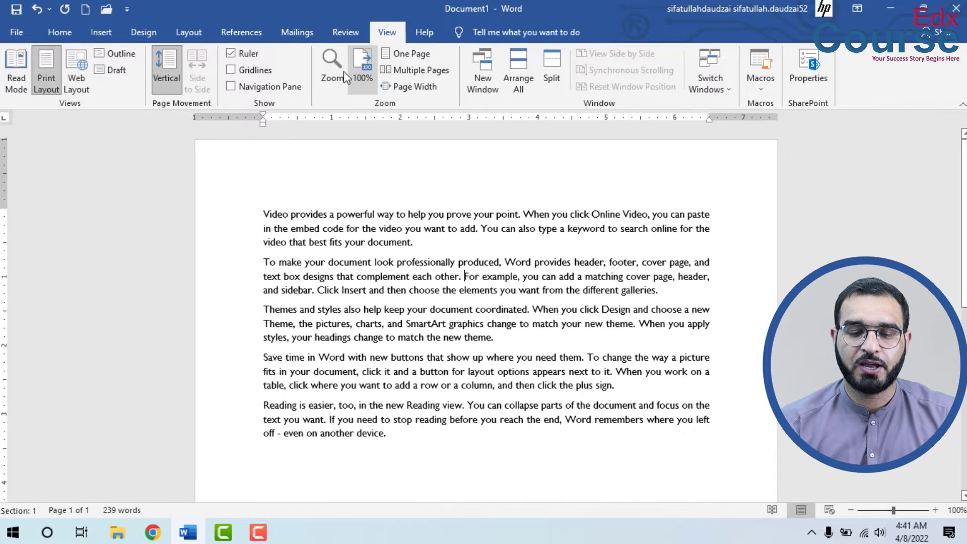
click(334, 77)
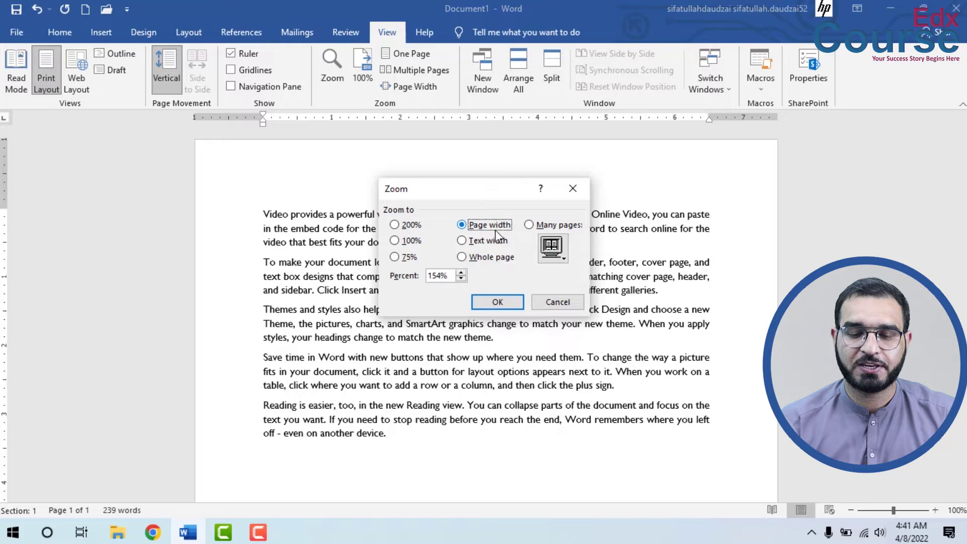
click(529, 224)
click(497, 301)
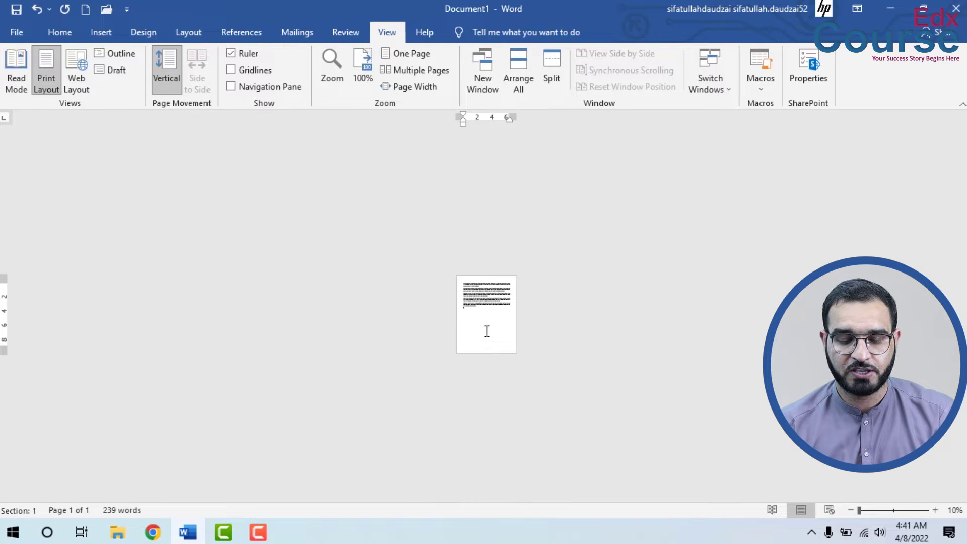
Add blank pages with two Ctrl+Enter page breaks, then show Multiple Pages and Page Width from page 1
key(ctrl+Return)
key(ctrl+Return)
key(ctrl+Return)
key(ctrl+Return)
key(ctrl+Return)
key(ctrl+Return)
key(ctrl+Return)
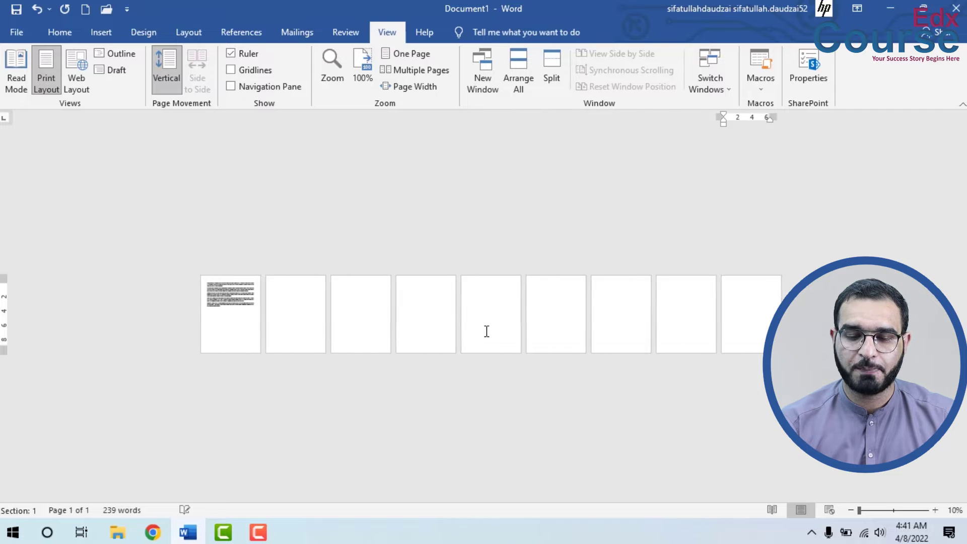
key(ctrl+Return)
key(ctrl+Return)
key(ctrl+Return)
key(ctrl+Return)
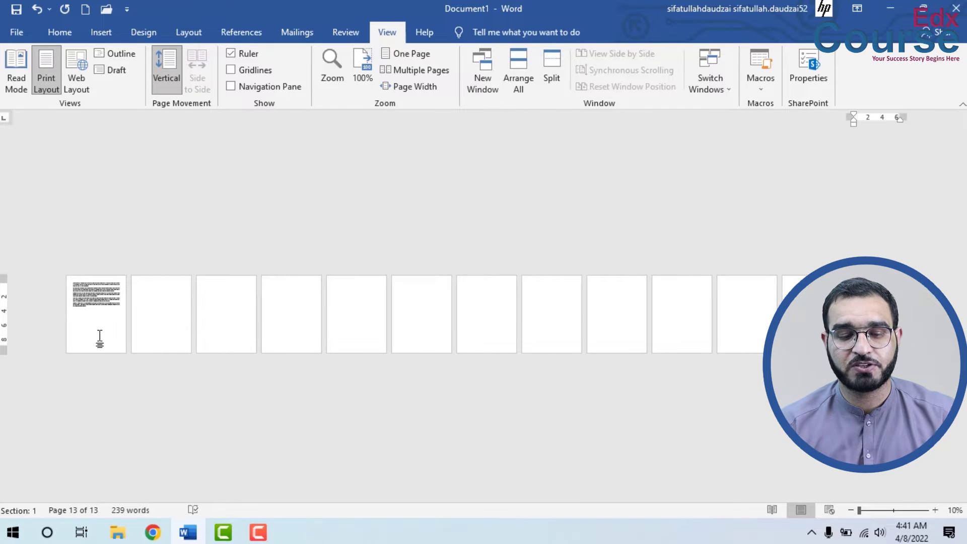
click(100, 338)
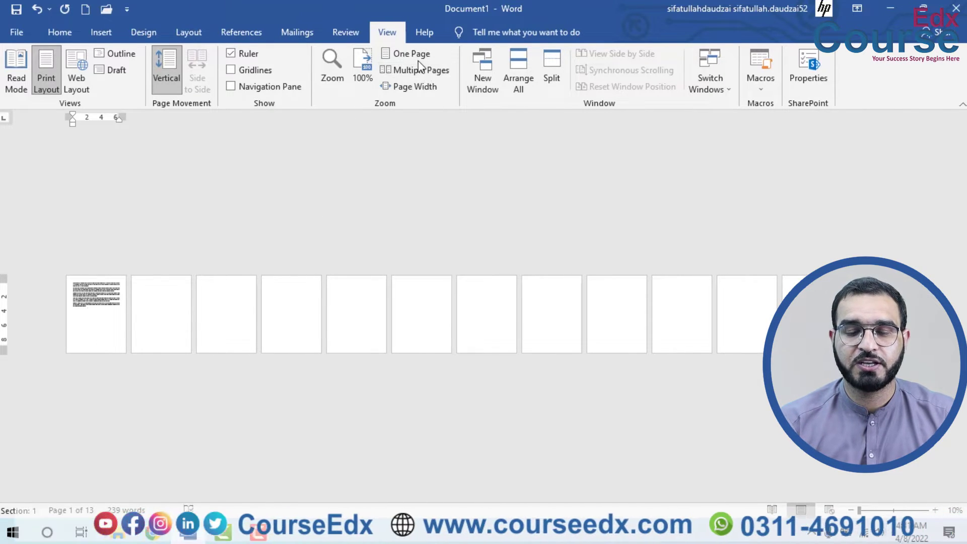
click(409, 71)
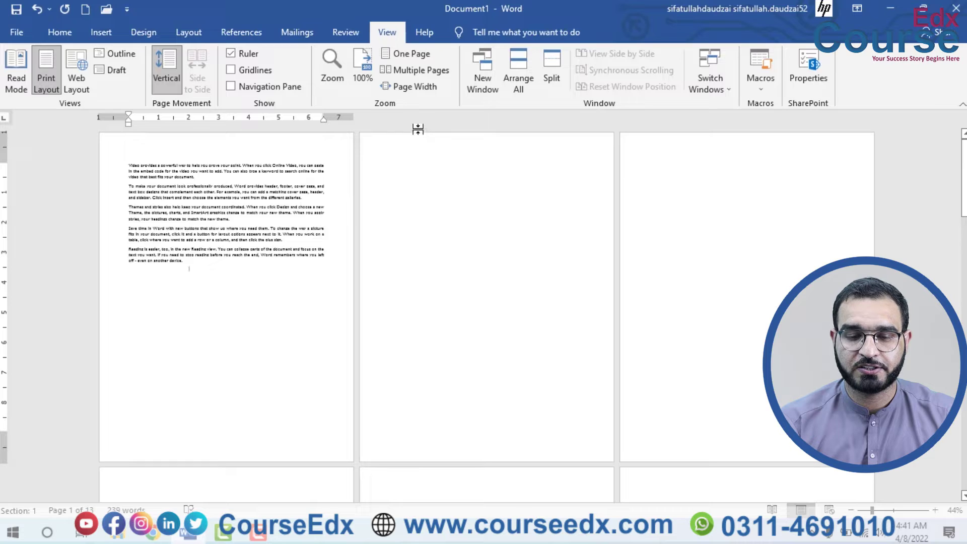
click(401, 88)
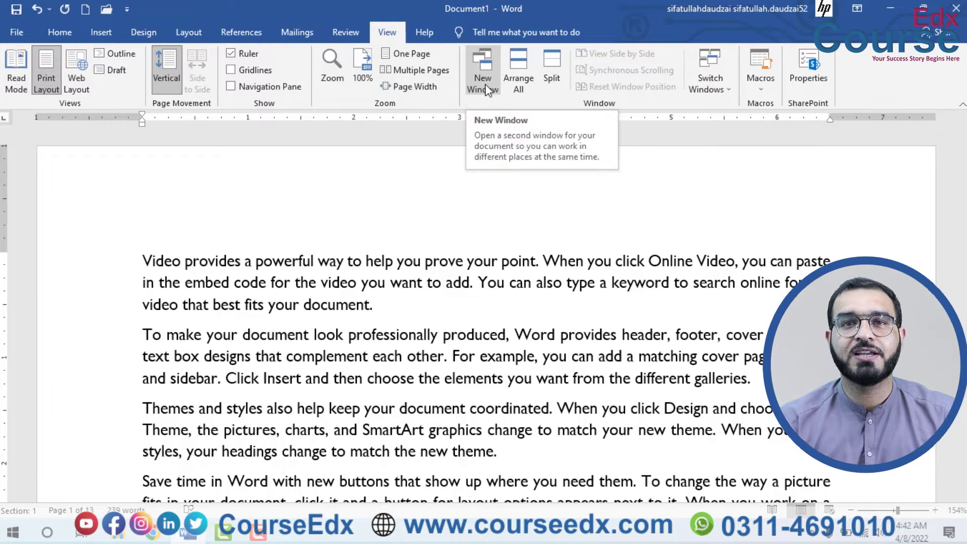
Open a New Window of the document, Arrange All both windows, and maximize Document1:2
click(485, 67)
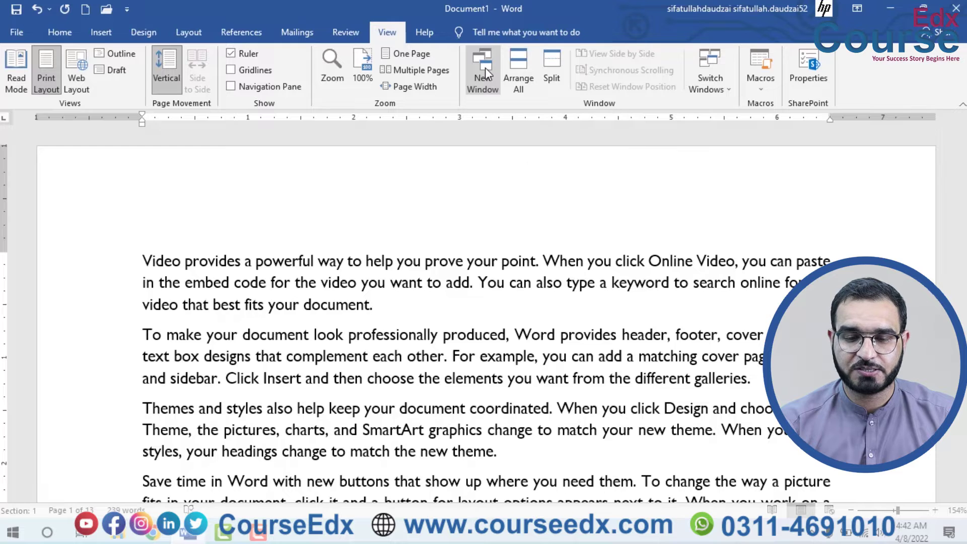
scroll(508, 377, up, 3)
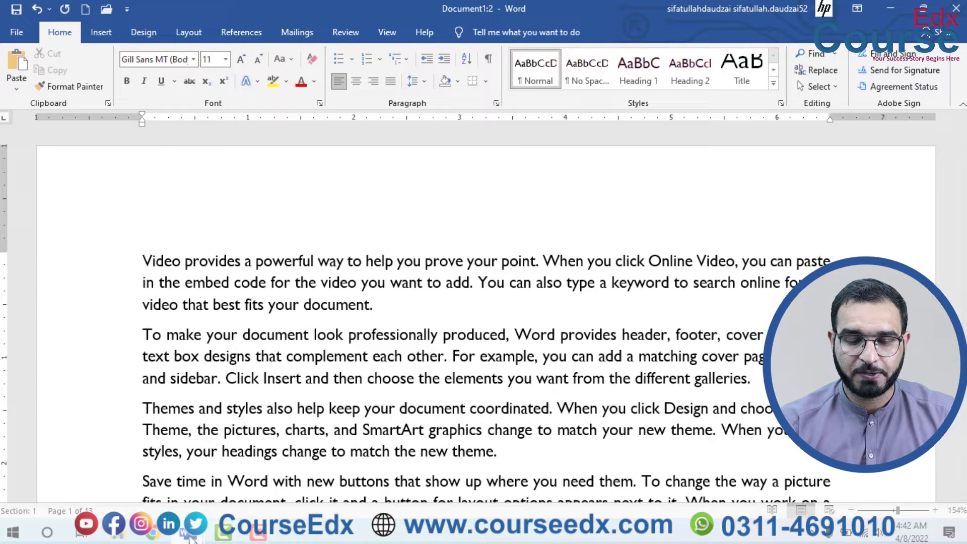
mouse_move(189, 531)
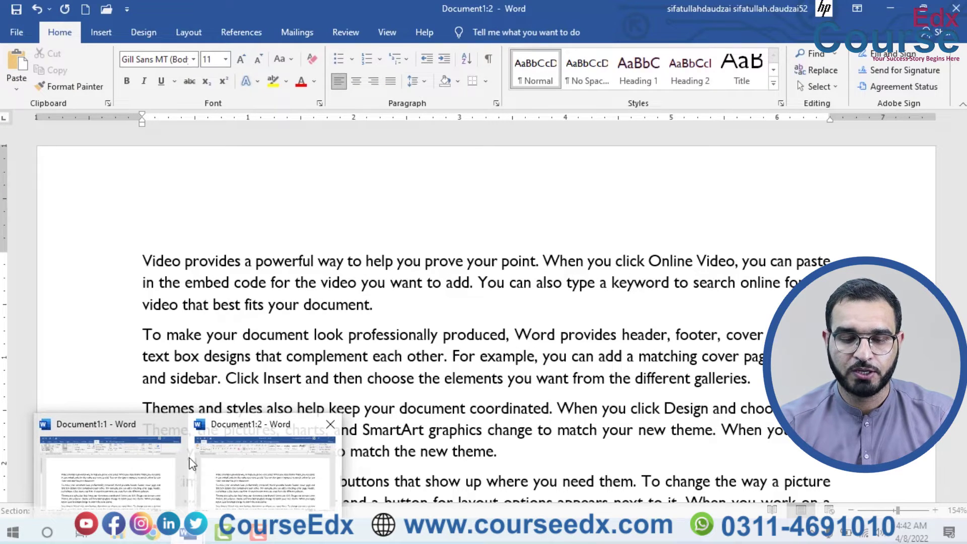
click(176, 468)
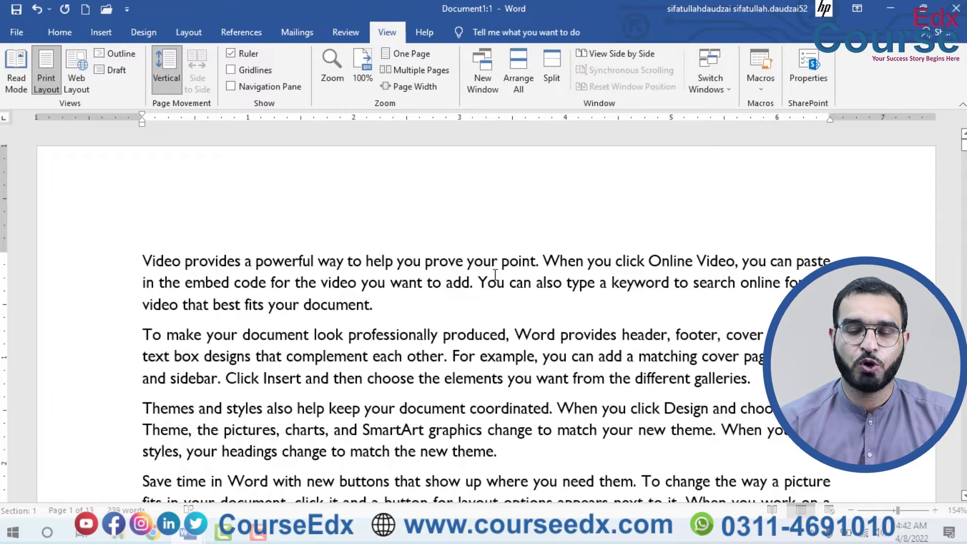
click(521, 56)
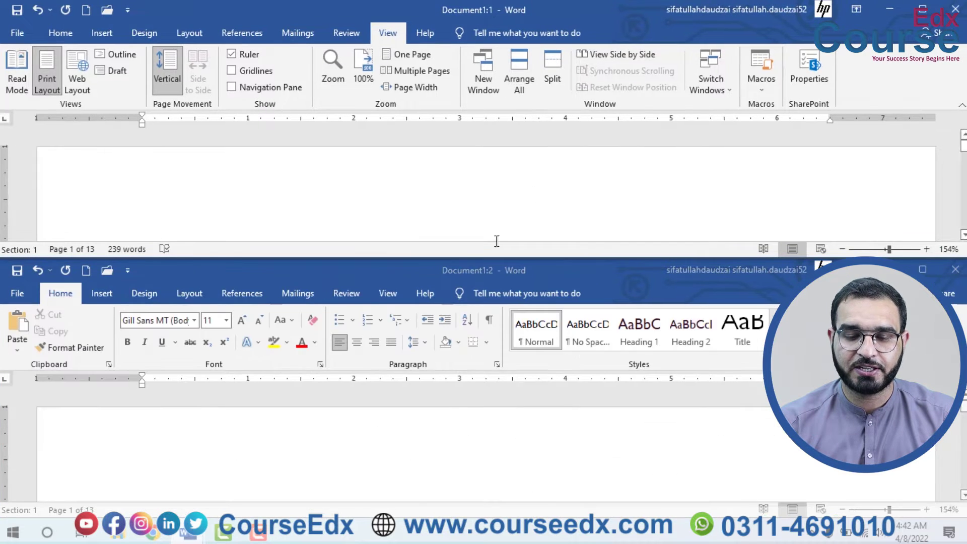
scroll(410, 215, down, 3)
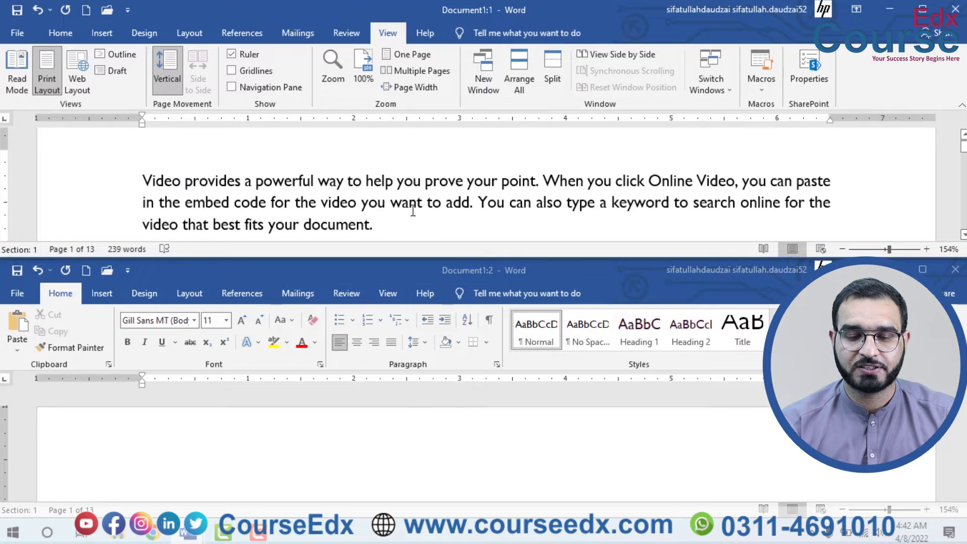
scroll(378, 445, down, 3)
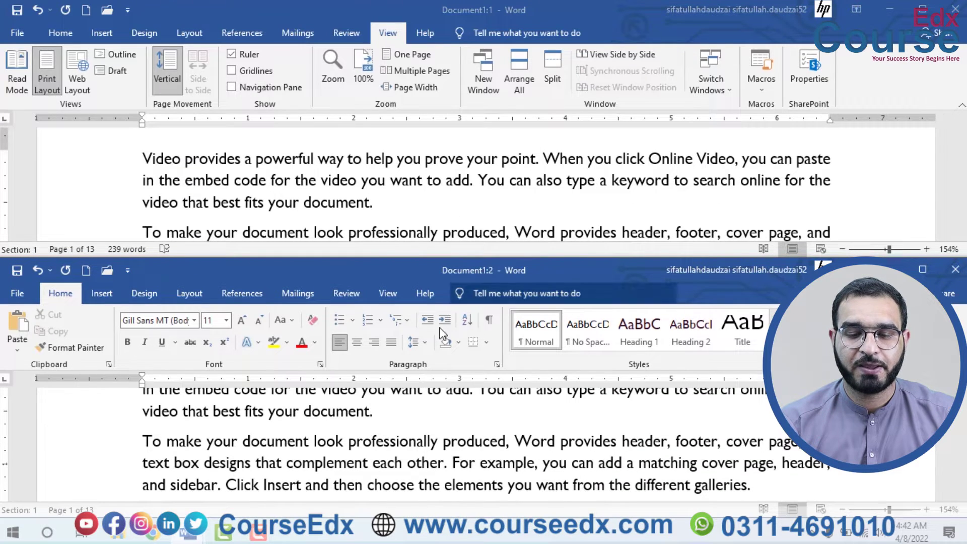
double_click(582, 267)
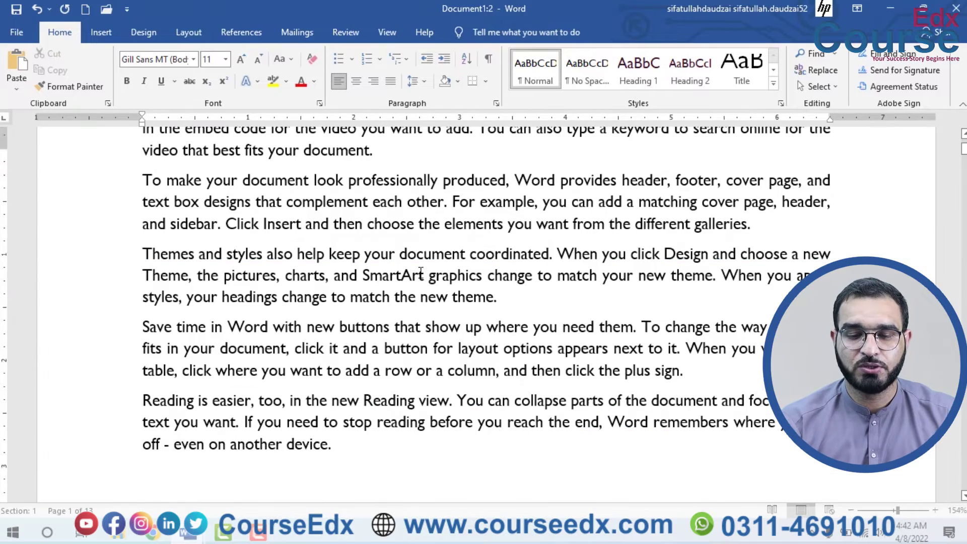
Split the window into two panes from the View tab, then double-click the split bar to remove it
scroll(421, 272, up, 2)
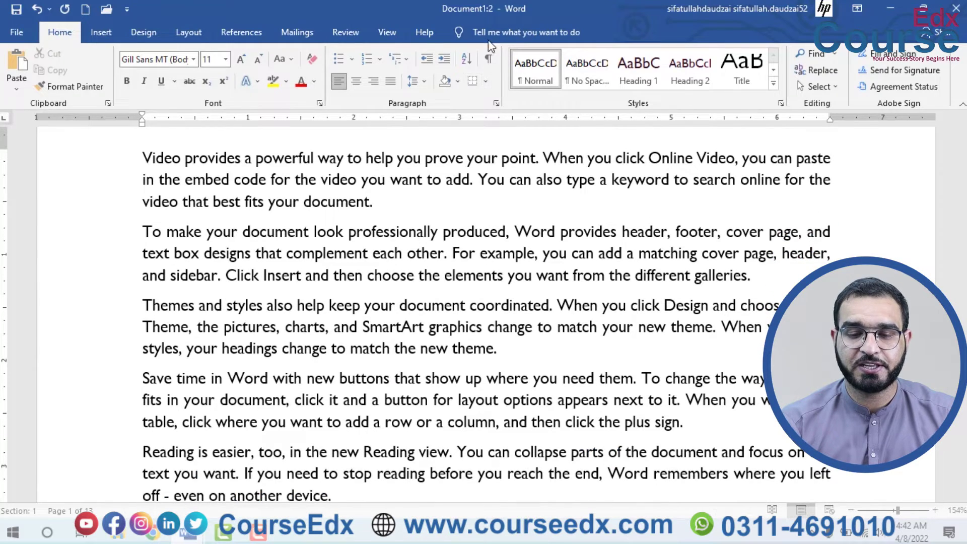
click(377, 32)
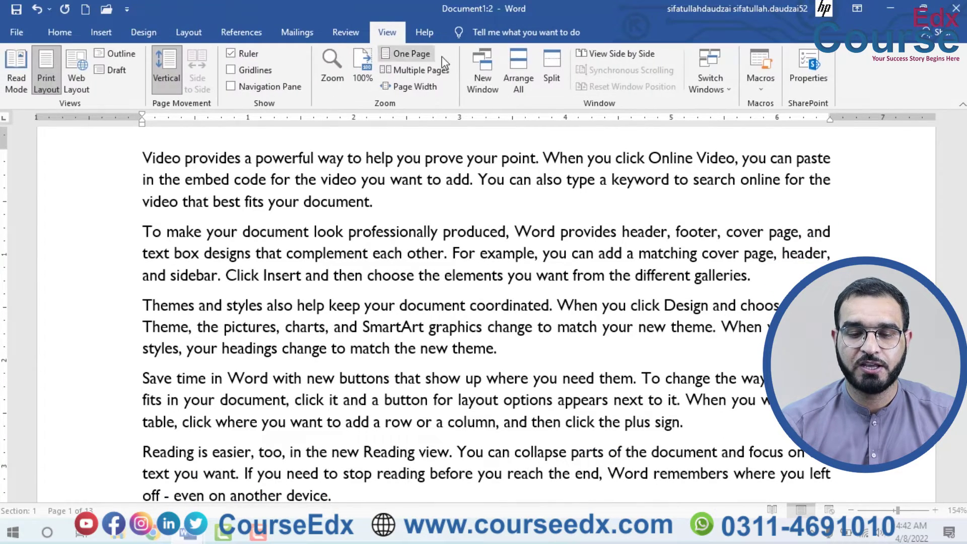
click(553, 63)
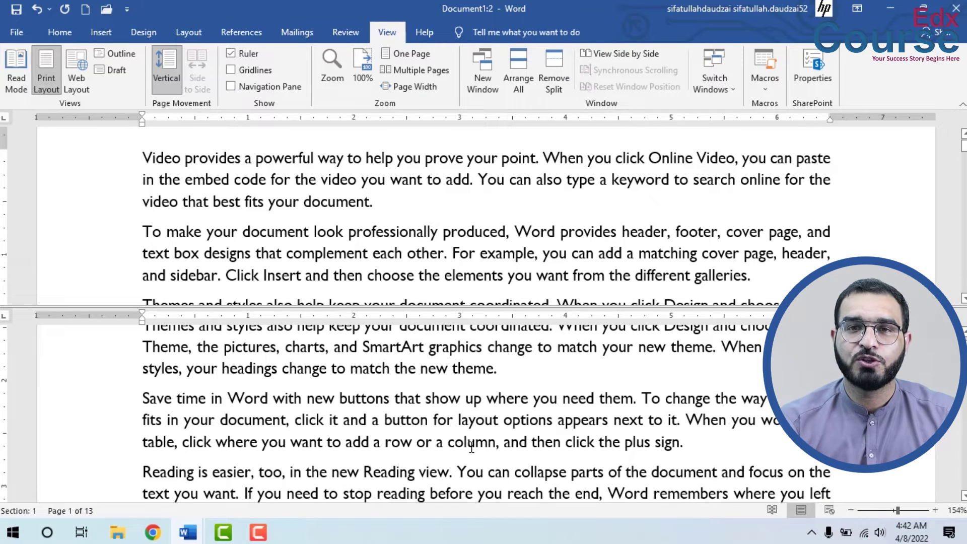
double_click(458, 306)
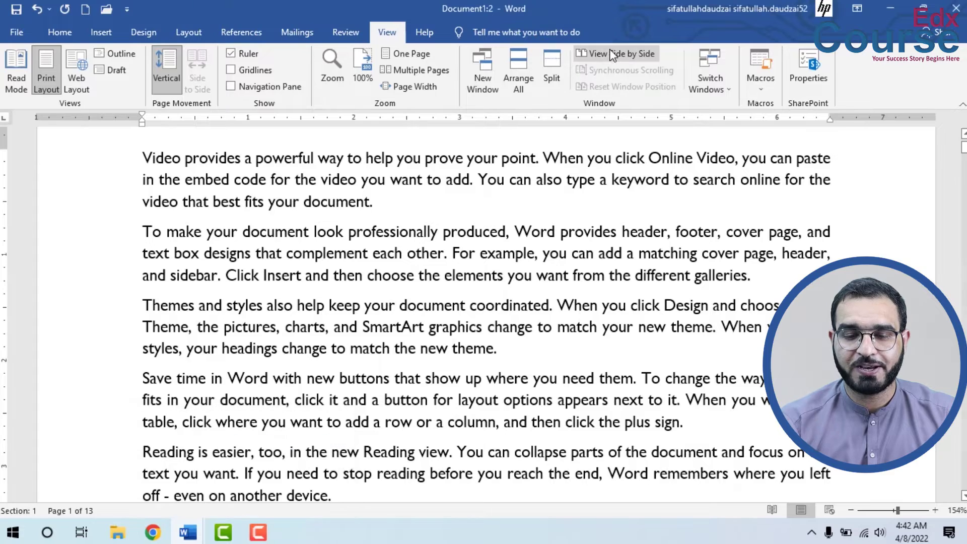
View Document1:1 and Document1:2 side by side and scroll them together
click(610, 49)
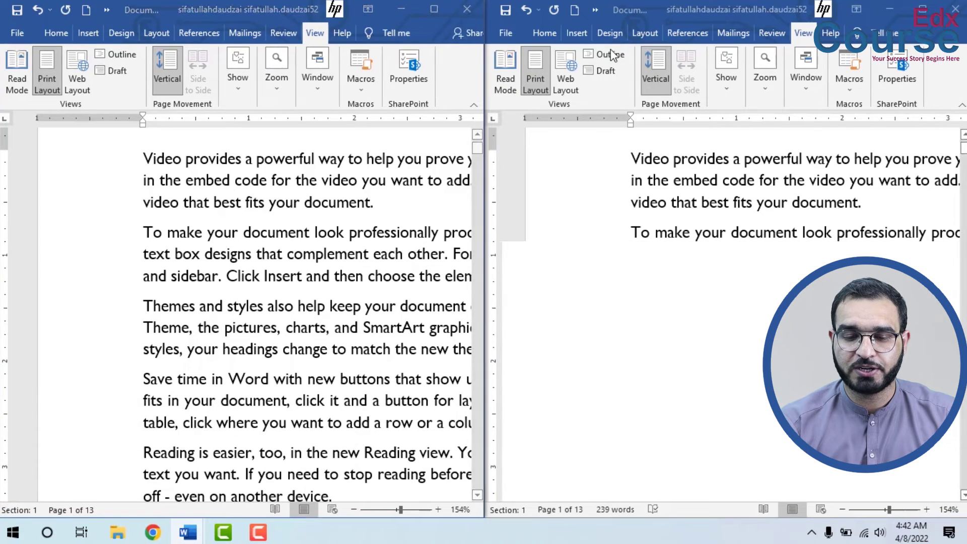
scroll(301, 285, up, 2)
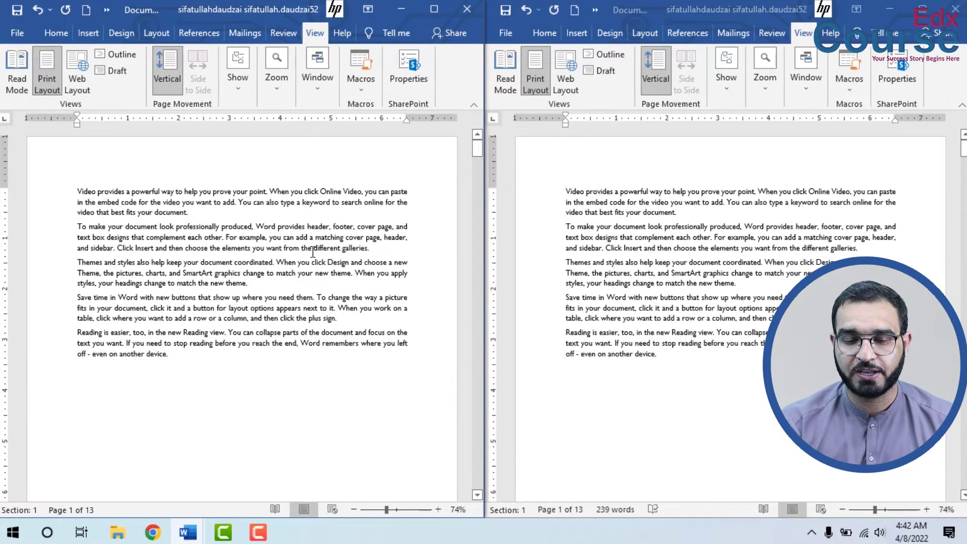
scroll(247, 267, down, 3)
scroll(248, 268, down, 3)
scroll(249, 268, down, 2)
scroll(247, 264, up, 5)
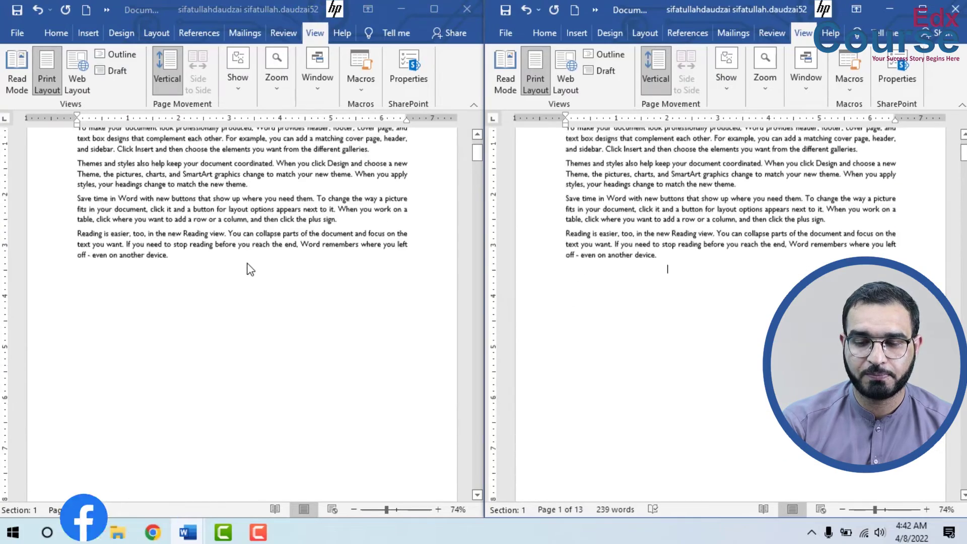
scroll(246, 264, up, 2)
scroll(247, 263, down, 8)
scroll(248, 267, down, 3)
scroll(248, 267, up, 5)
scroll(248, 267, up, 2)
scroll(302, 251, up, 1)
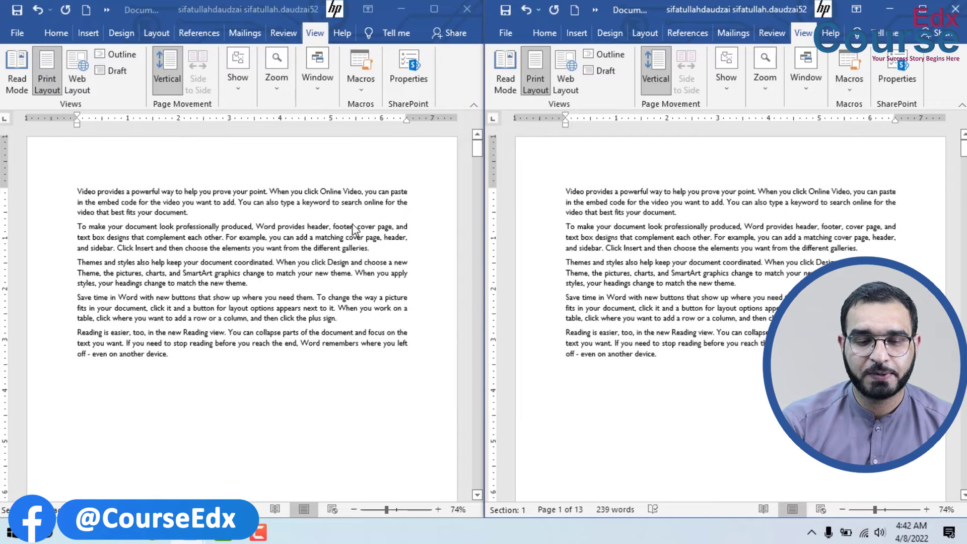
Turn off Synchronous Scrolling and scroll the left window on its own
click(340, 96)
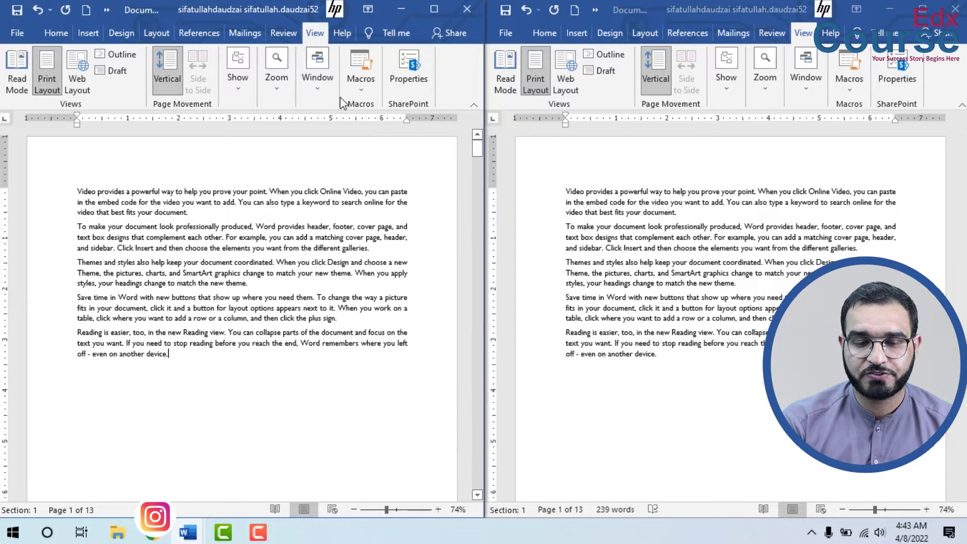
click(320, 86)
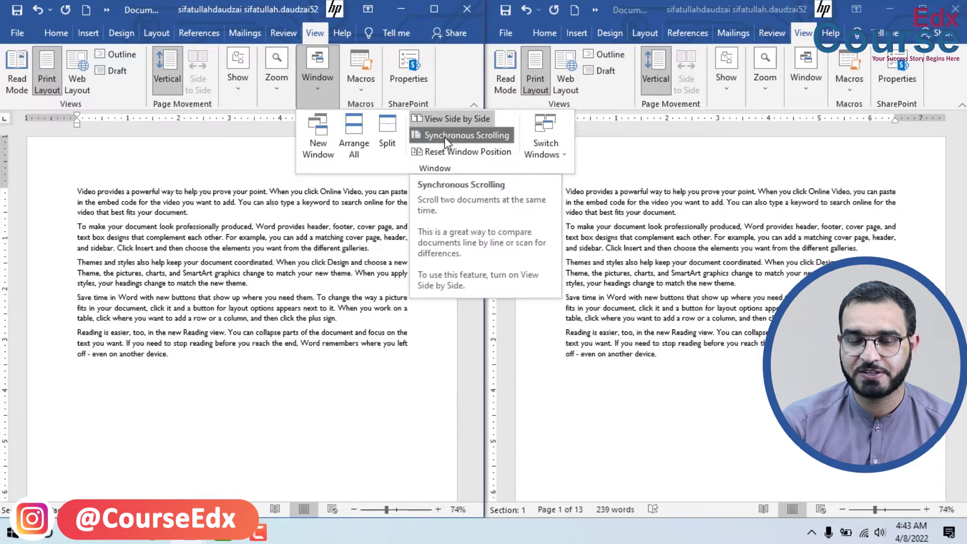
click(444, 137)
scroll(369, 283, down, 5)
scroll(369, 283, down, 10)
scroll(369, 283, up, 10)
scroll(369, 283, up, 5)
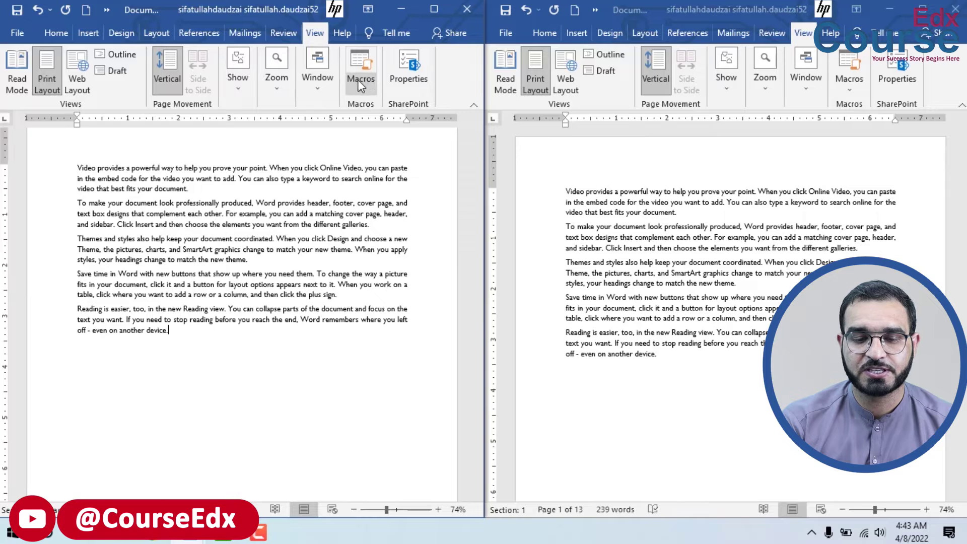
Turn Synchronous Scrolling back on, then resize and move the windows out of the tiling
click(321, 86)
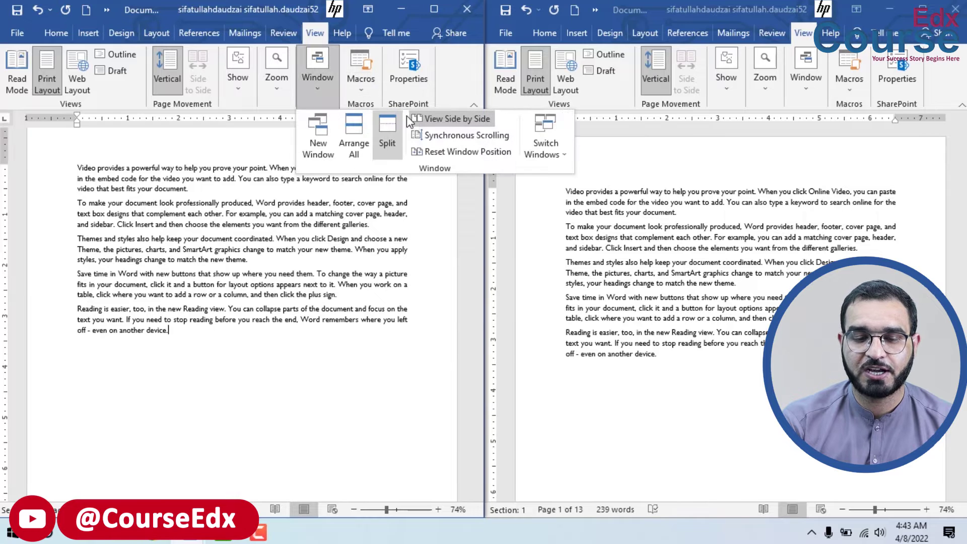
click(462, 135)
scroll(332, 360, down, 3)
scroll(341, 345, down, 8)
scroll(342, 347, up, 8)
scroll(342, 346, up, 6)
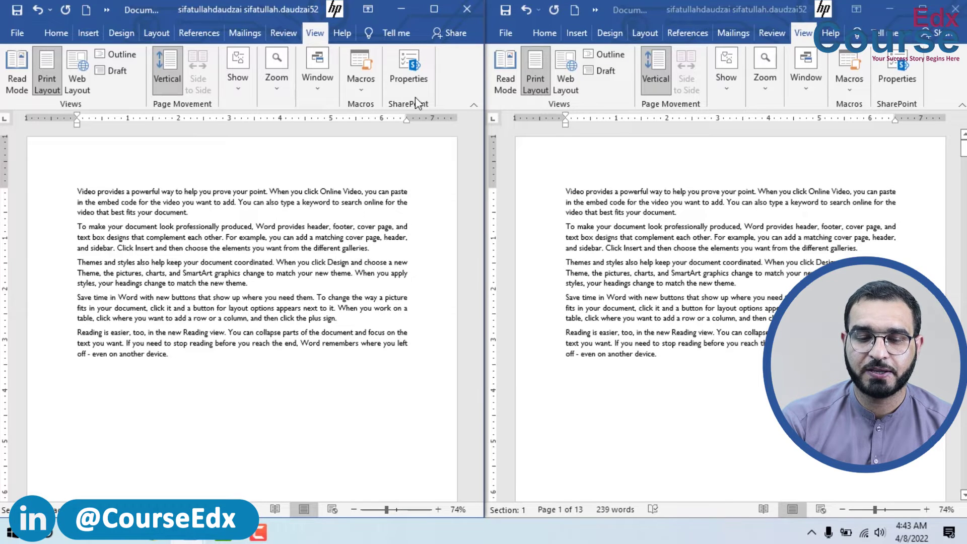
drag(528, 1, 527, 158)
mouse_move(351, 16)
mouse_down()
mouse_move(518, 160)
mouse_move(576, 135)
mouse_up()
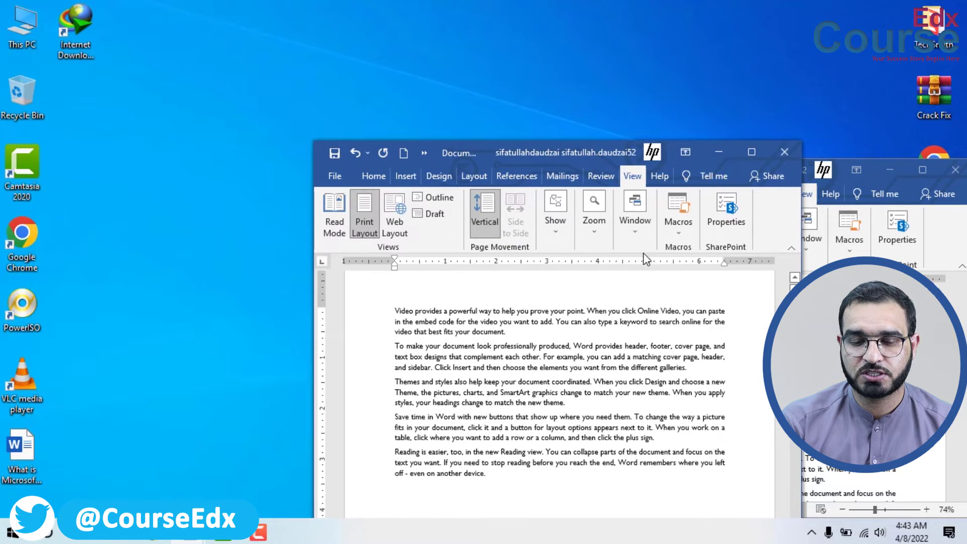
Retile the windows side by side, bring Document1:2 to the front maximized, and list open windows
click(641, 230)
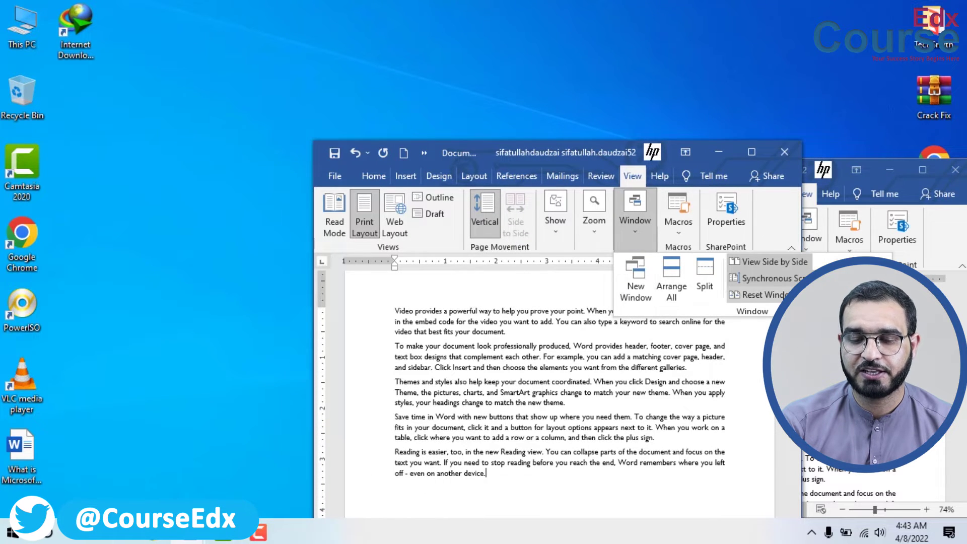
click(768, 261)
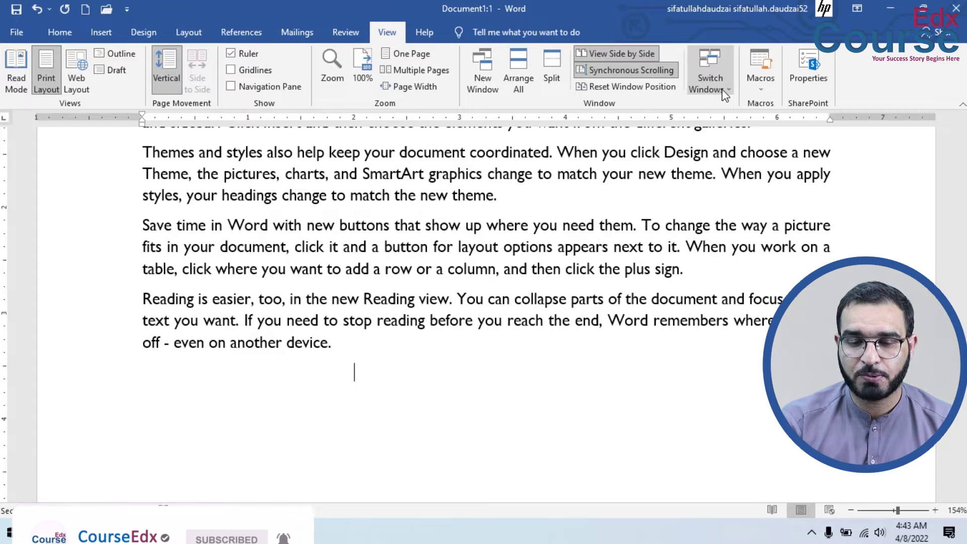
mouse_move(188, 533)
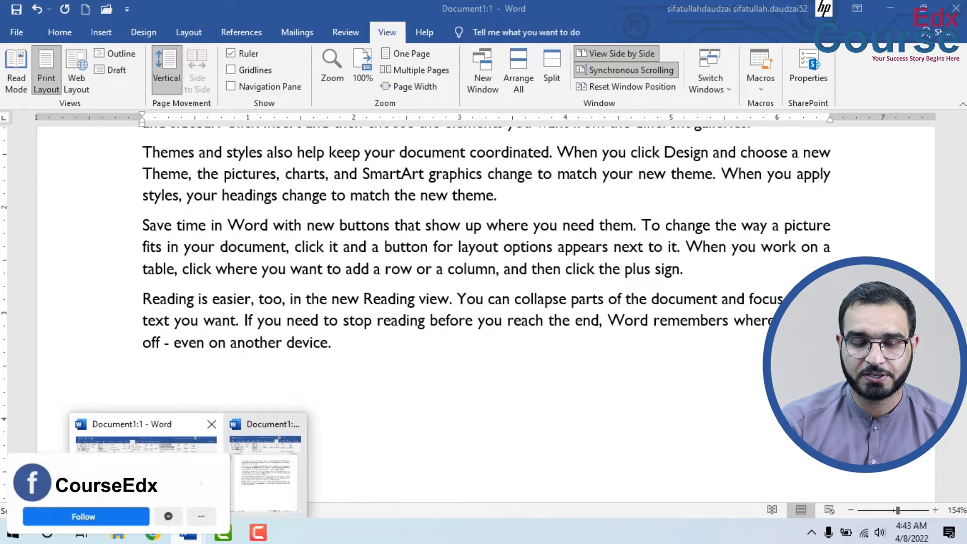
click(265, 456)
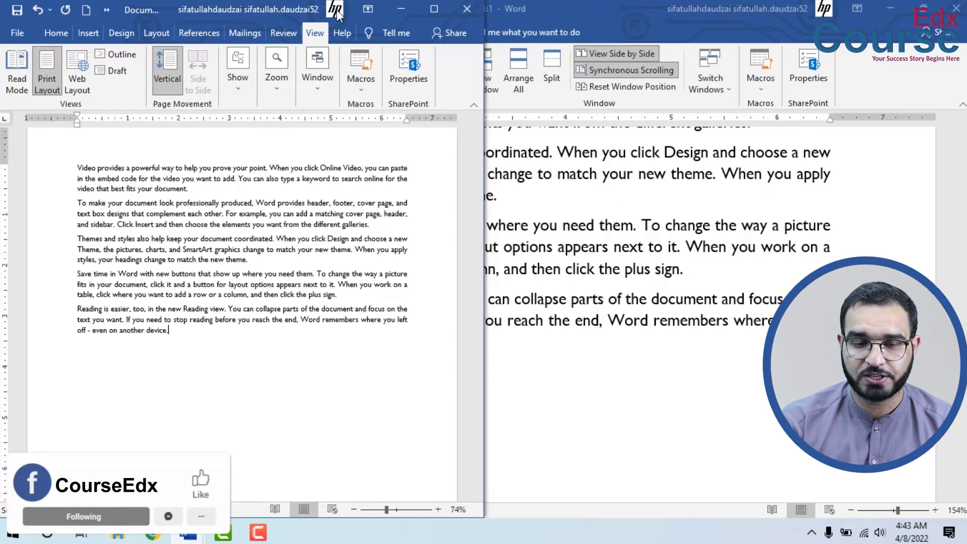
mouse_move(234, 9)
mouse_down()
mouse_move(234, 71)
mouse_move(236, 2)
mouse_up()
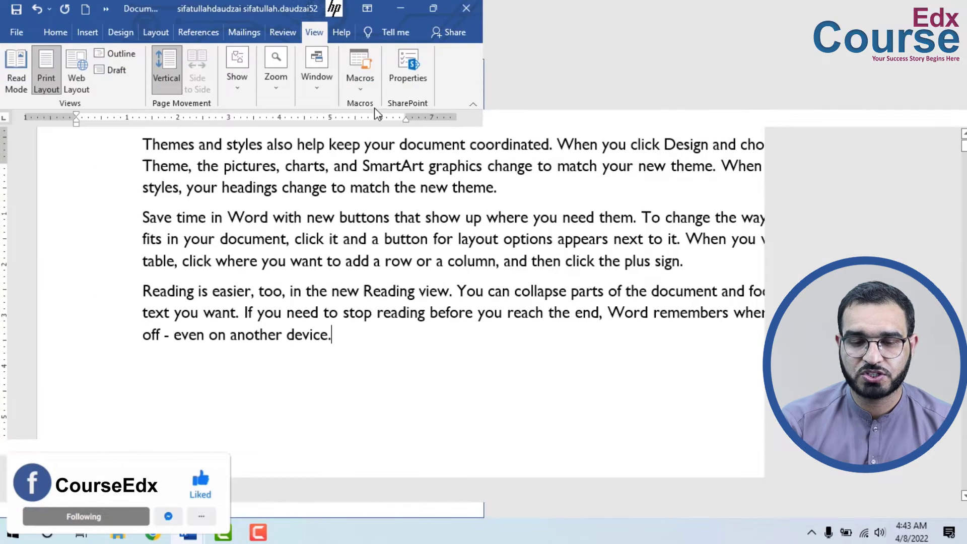
click(735, 85)
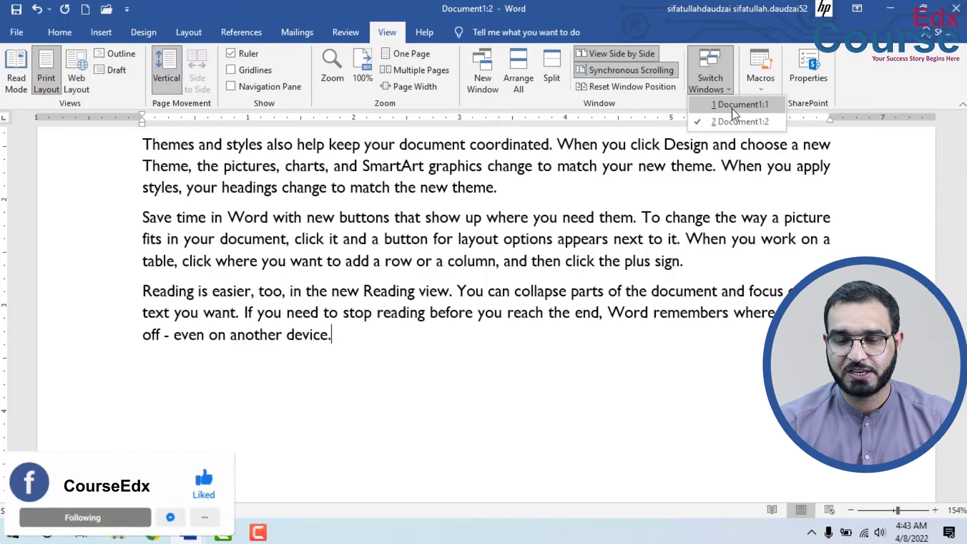
Switch to Document1:1 and back to Document1:2 via Switch Windows, briefly checking the Macros menu
click(732, 107)
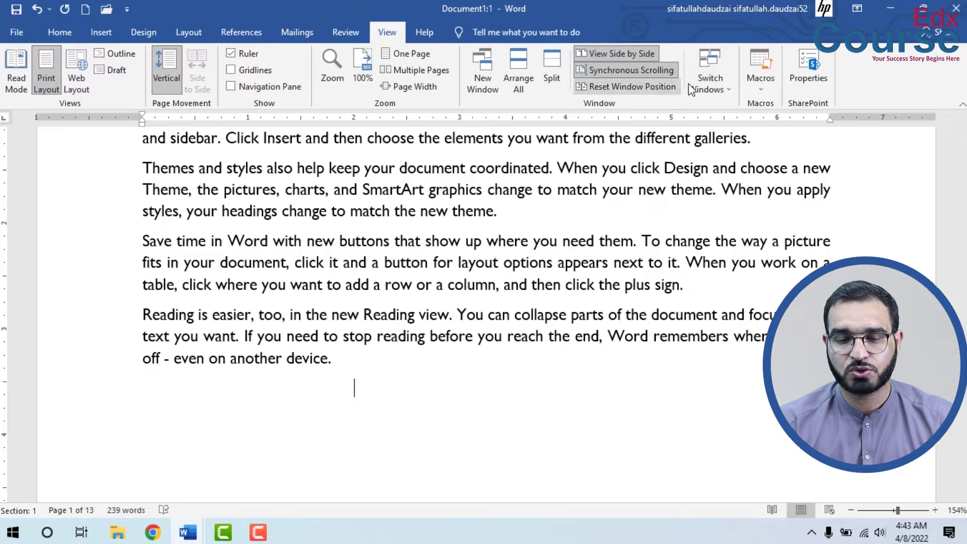
click(700, 80)
click(712, 122)
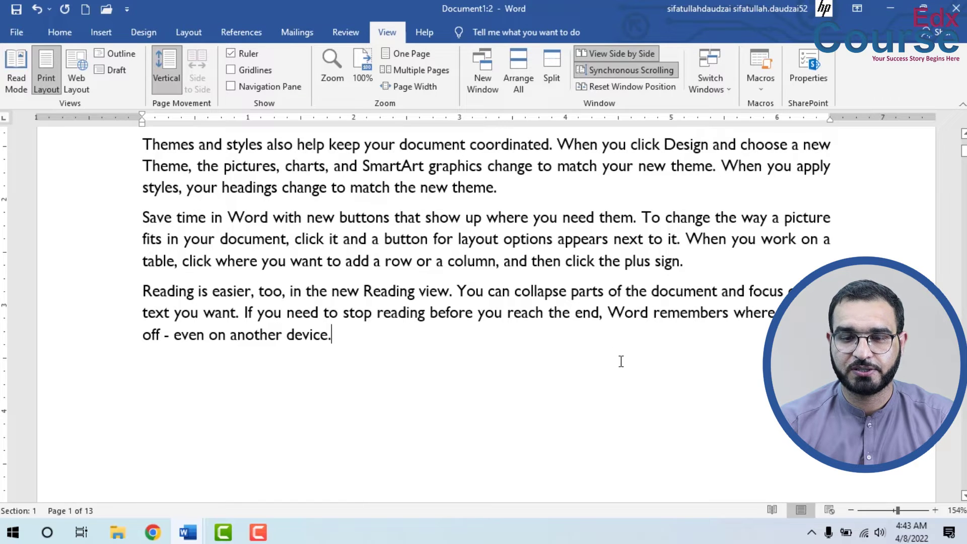
click(765, 90)
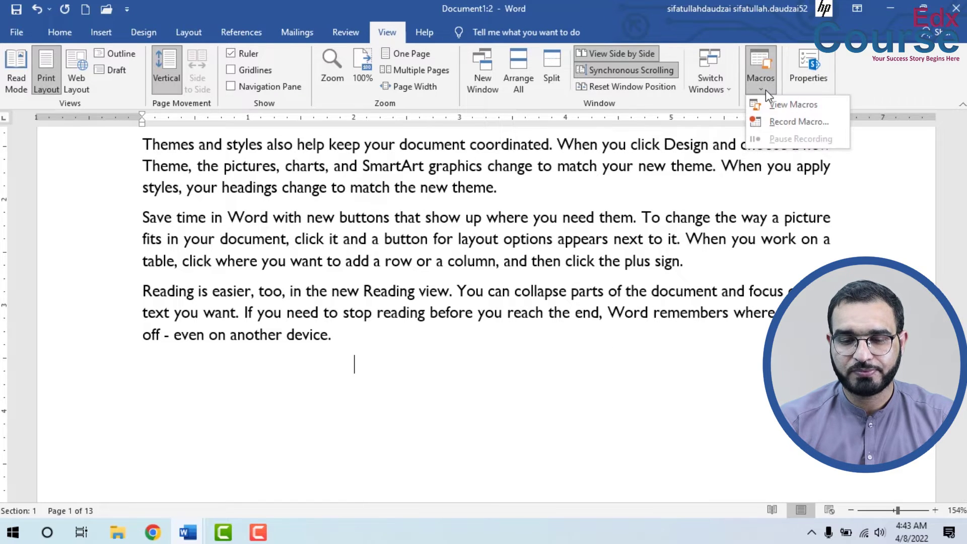
click(502, 429)
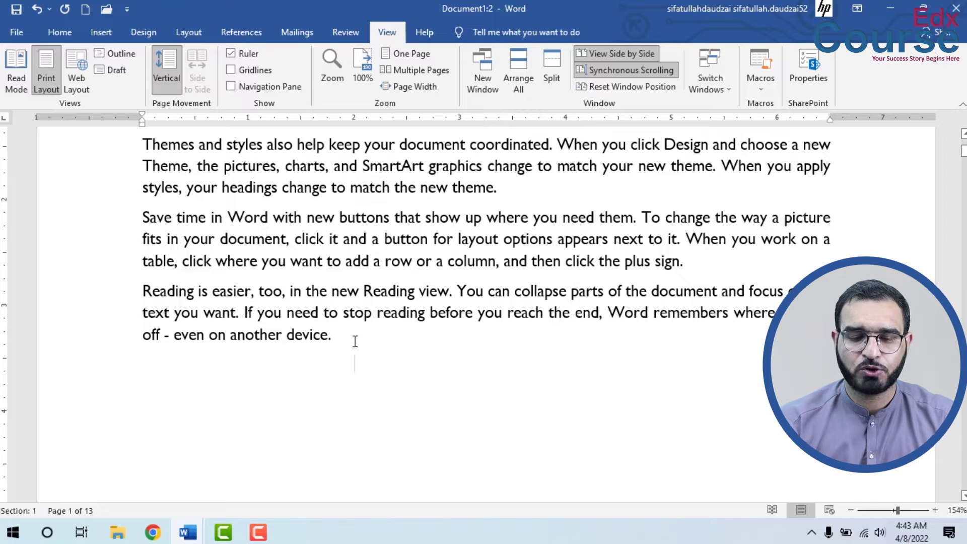
Select the Reading view paragraph, then select all the text and delete it
drag(332, 335, 129, 301)
key(ctrl+c)
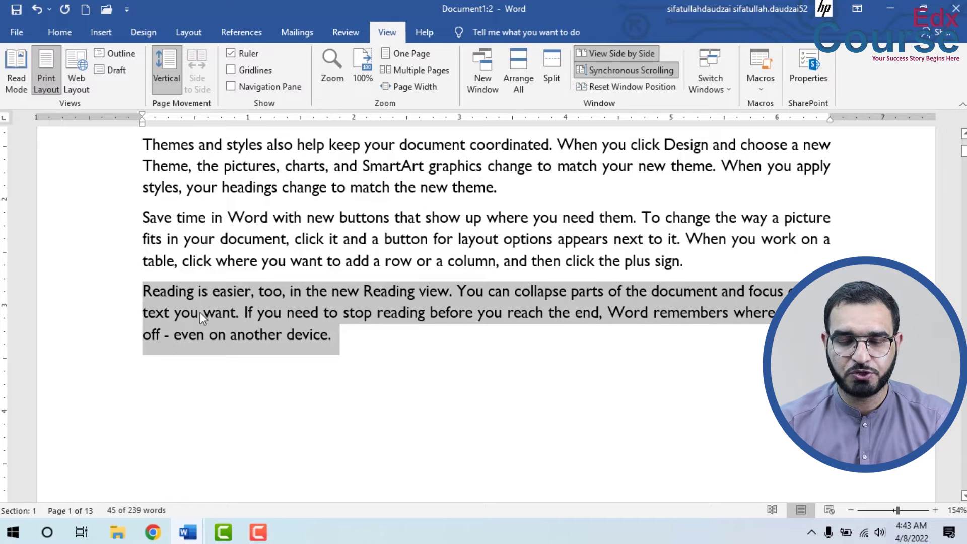
key(ctrl+a)
key(Delete)
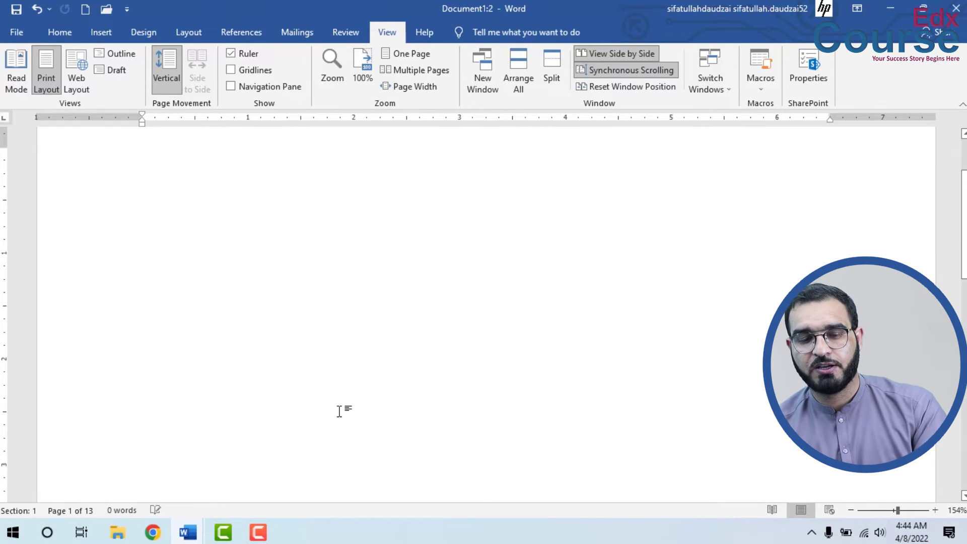
Record a new macro, Macro1 in Normal.dotm, with the keyboard shortcut Ctrl+Q assigned
click(758, 89)
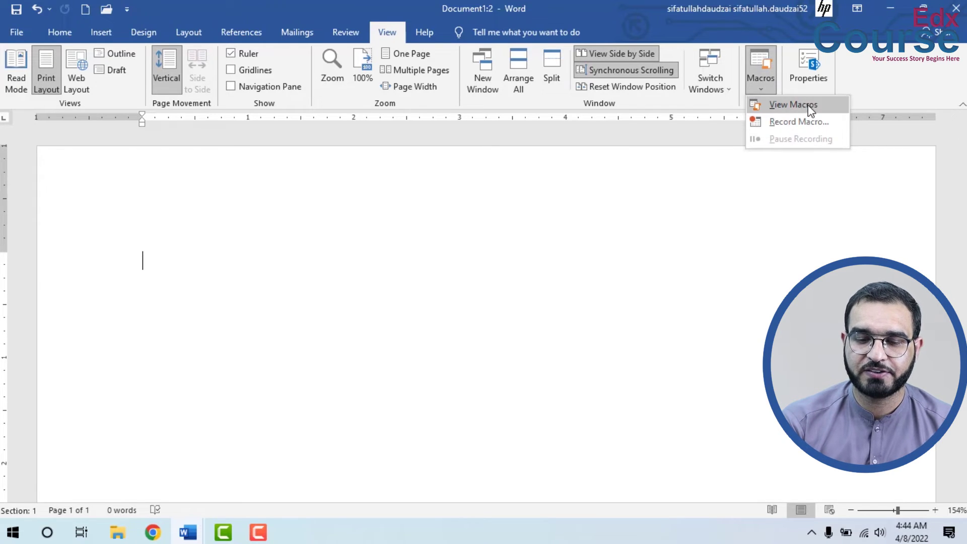
click(798, 122)
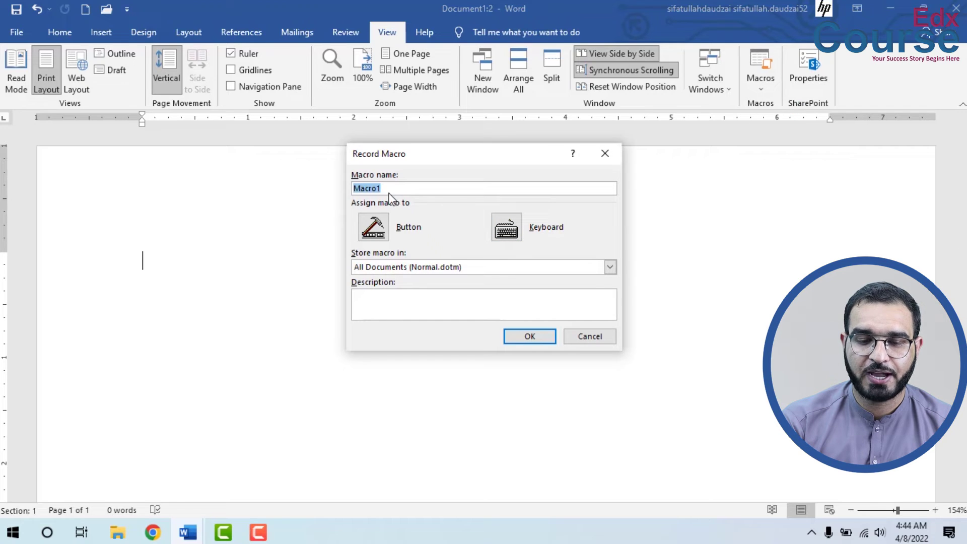
click(506, 227)
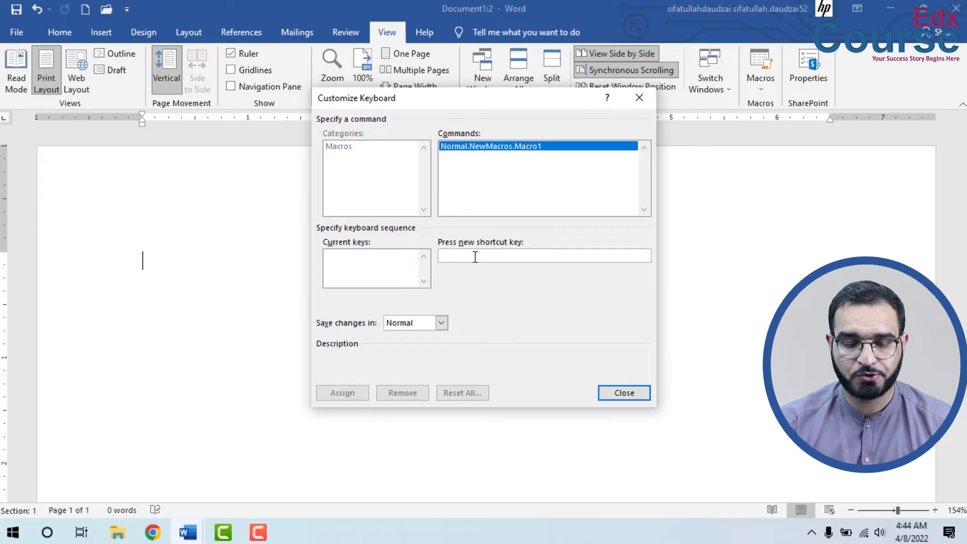
key(ctrl+q)
click(349, 392)
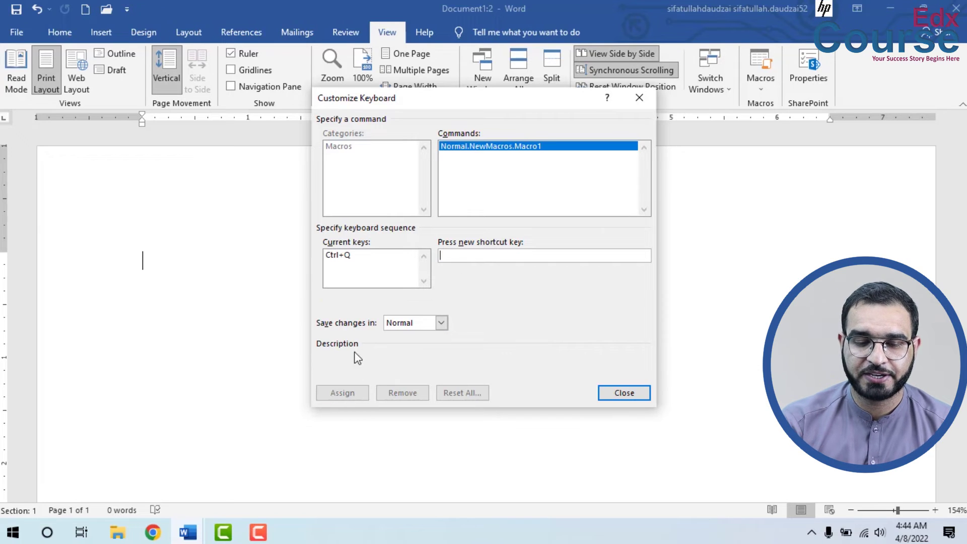
click(634, 395)
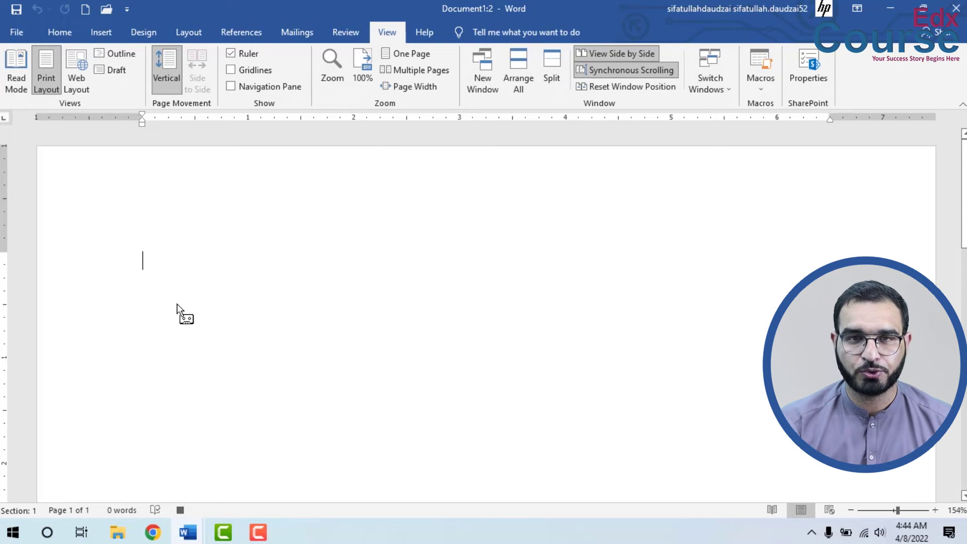
Paste the Reading paragraph and stop recording Macro1
text(Reading is easier, too, in the new Reading view. You can collapse parts of the document and focus on the text you want. If you need to stop reading before you reach the end, Word remembers where you left off - even on another device.)
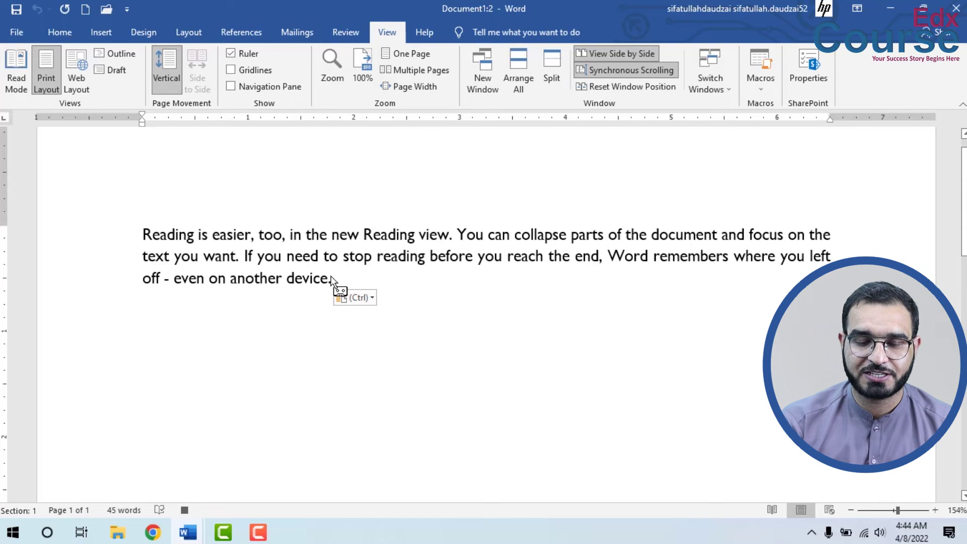
click(760, 83)
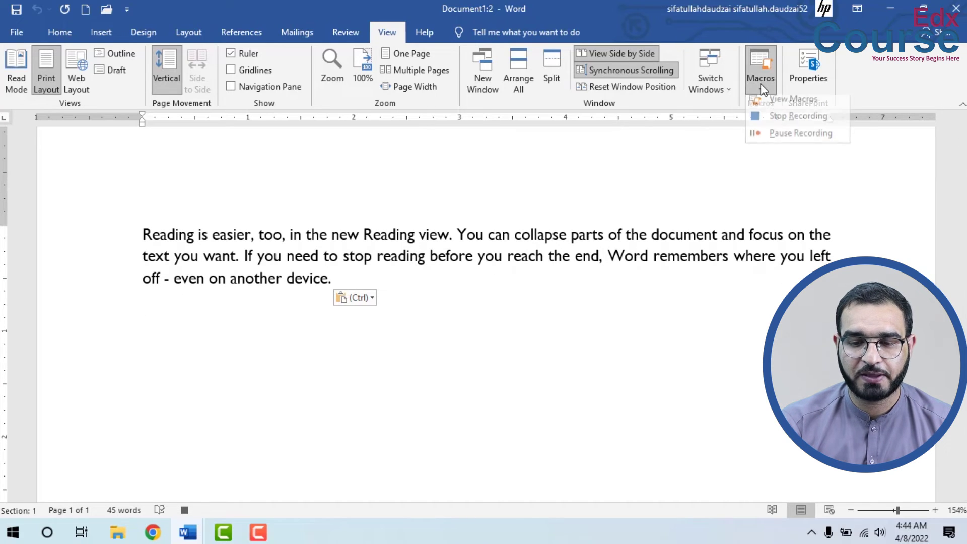
click(805, 122)
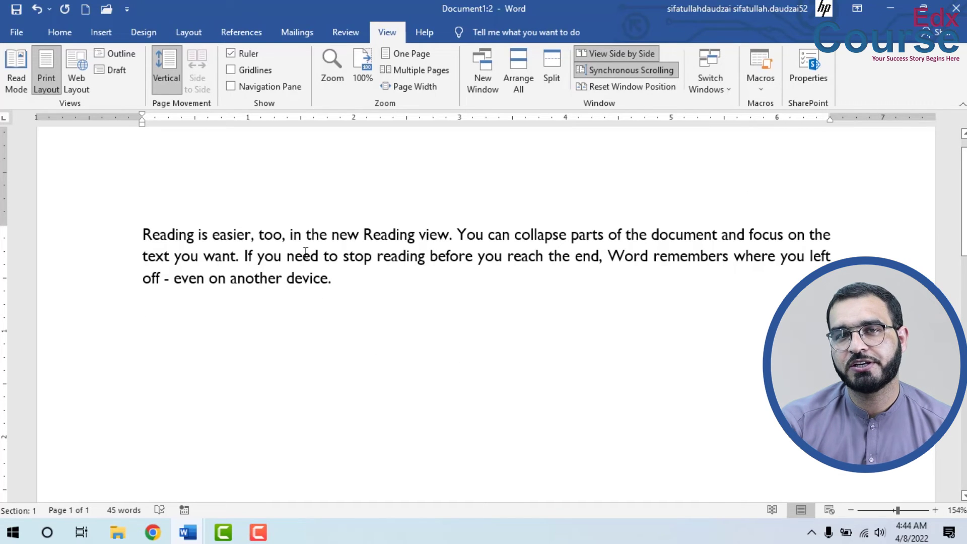
Test the paste macro three times, then select all and delete the pasted copies
text(Reading is easier, too, in the new Reading view. You can collapse parts of the document and focus on the text you want. If you need to stop reading before you reach the end, Word remembers where you left off - even on another device.)
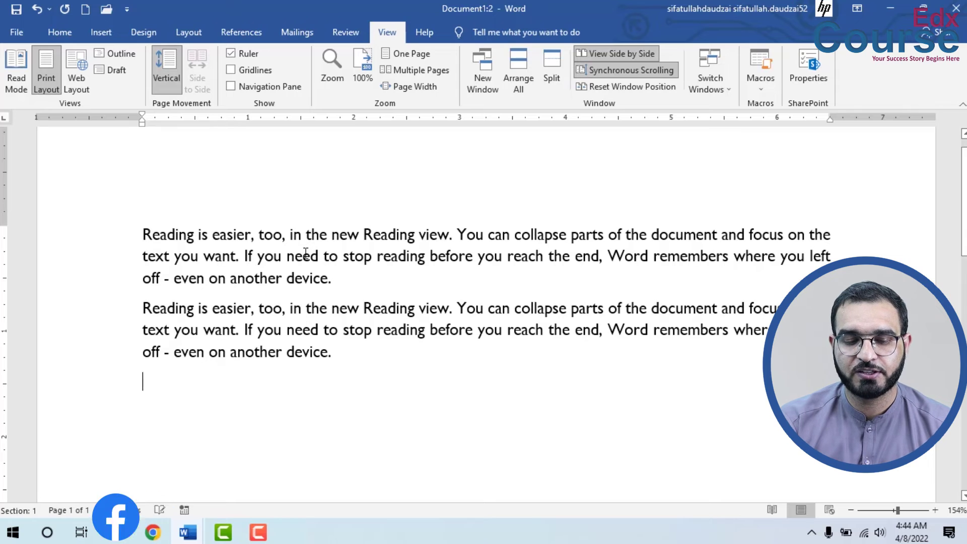
key(ctrl+v)
key(ctrl+v)
key(ctrl+v)
key(ctrl+v)
key(ctrl+v)
key(ctrl+v)
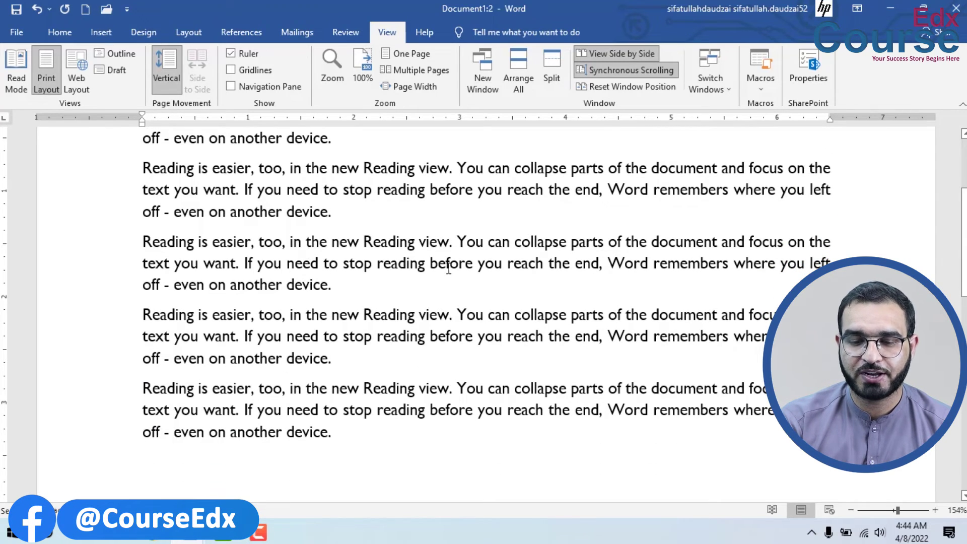
key(ctrl+v)
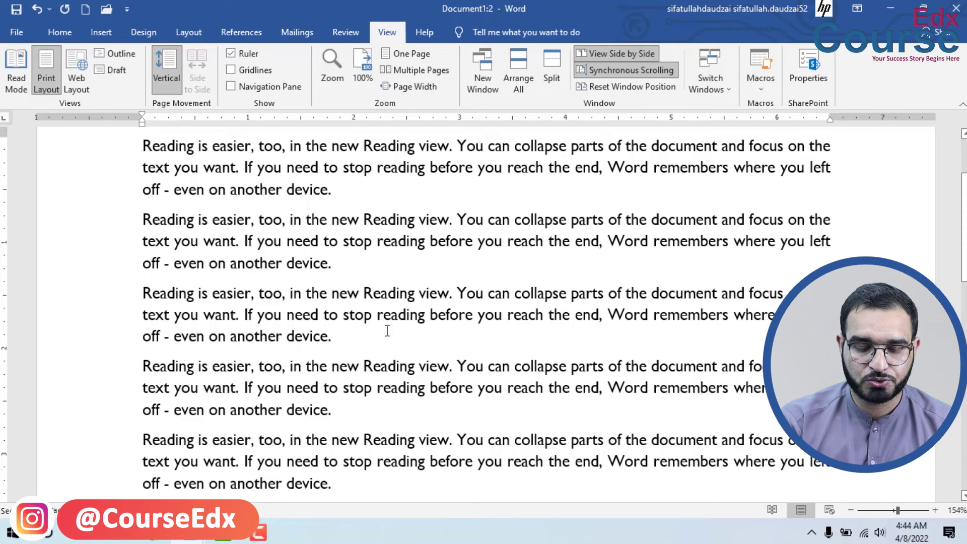
key(ctrl+a)
key(Delete)
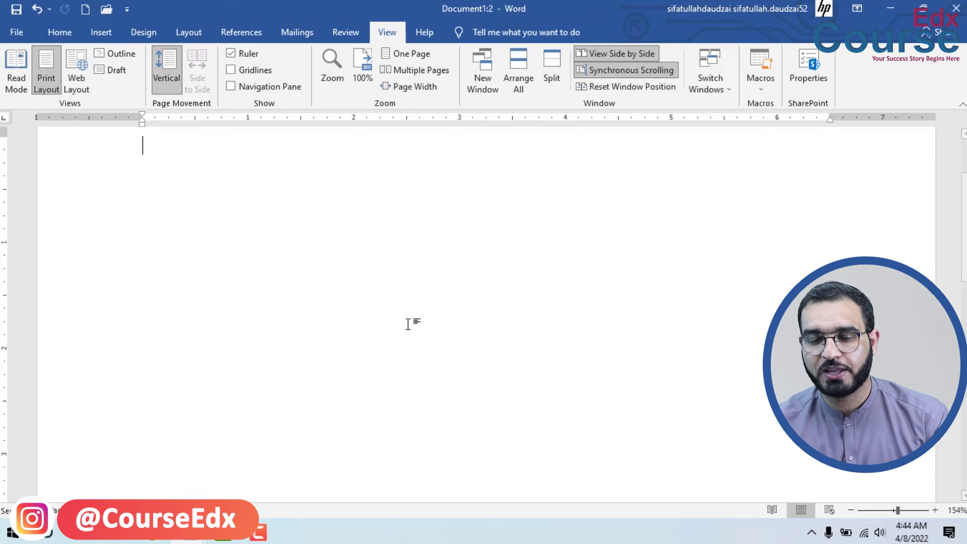
Run the ListCommands Word command from View Macros and choose Current keyboard settings
click(762, 87)
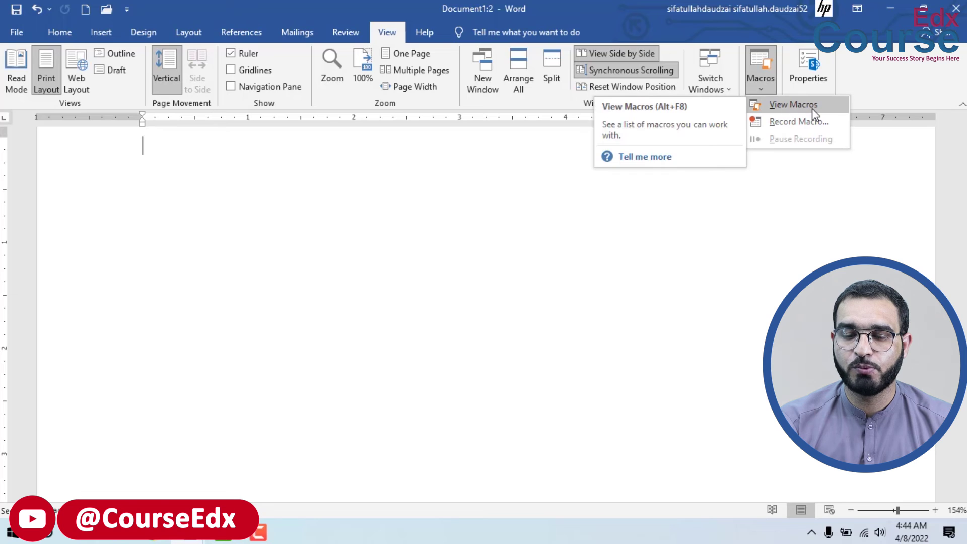
click(784, 108)
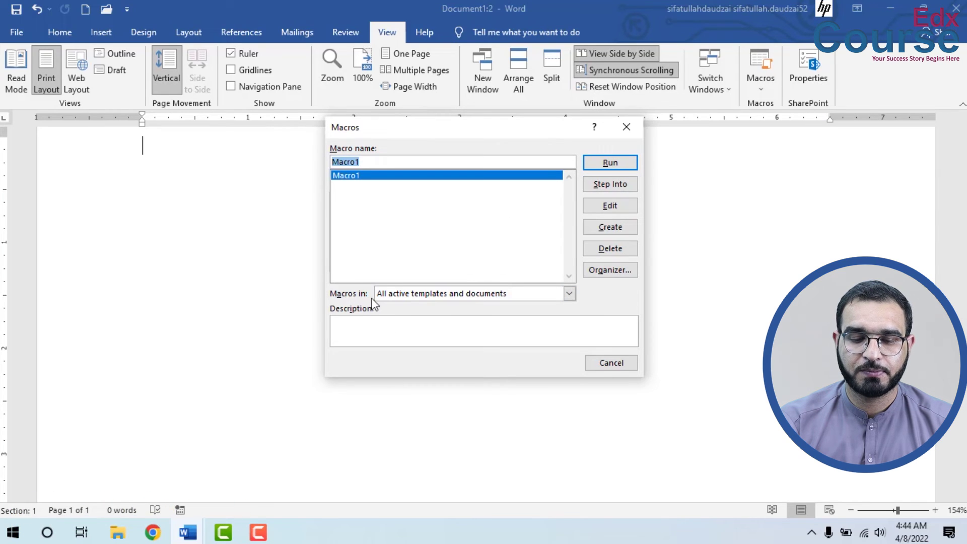
click(402, 295)
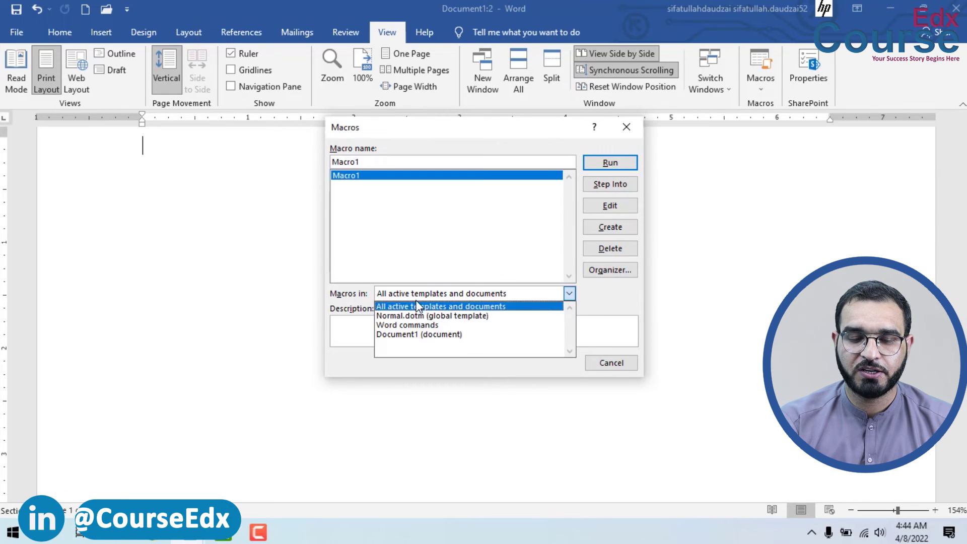
click(411, 326)
text(li)
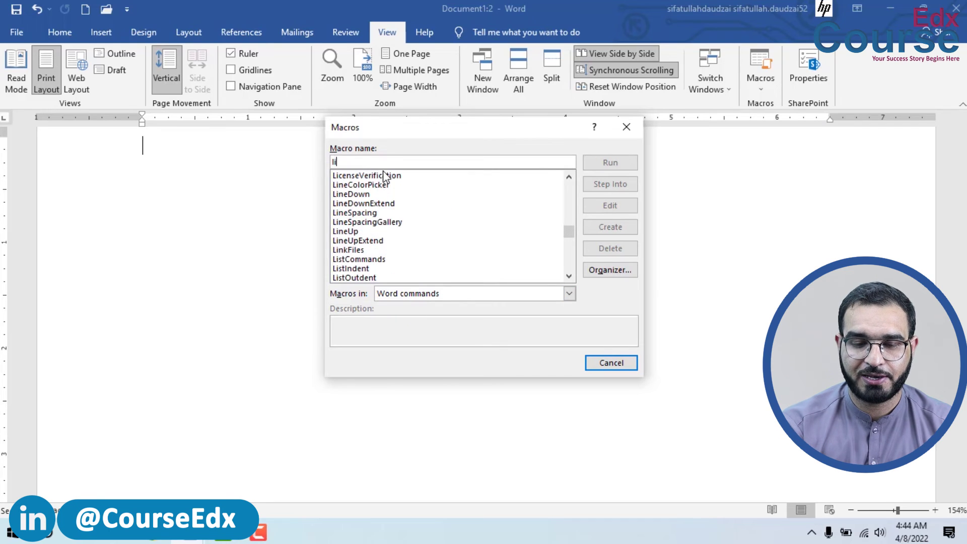
text(st)
click(372, 177)
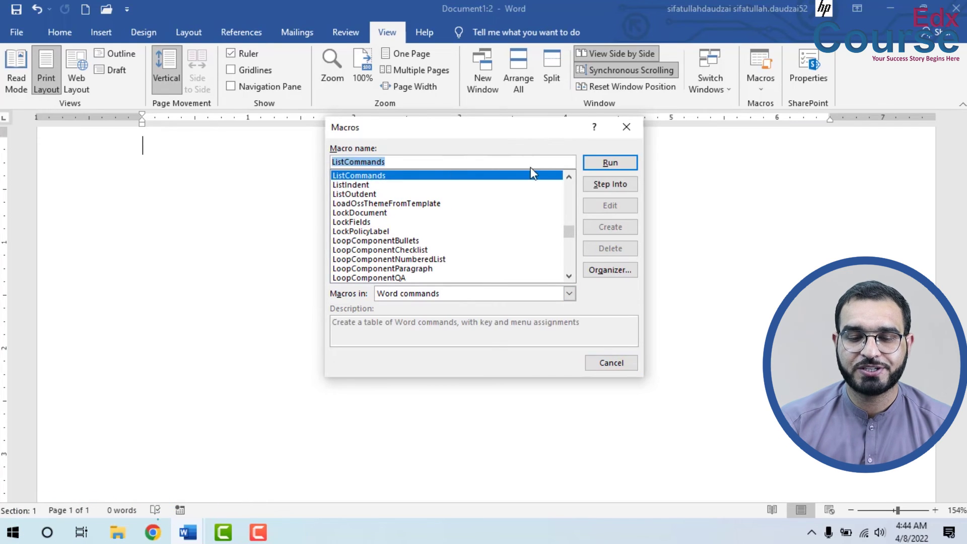
click(628, 160)
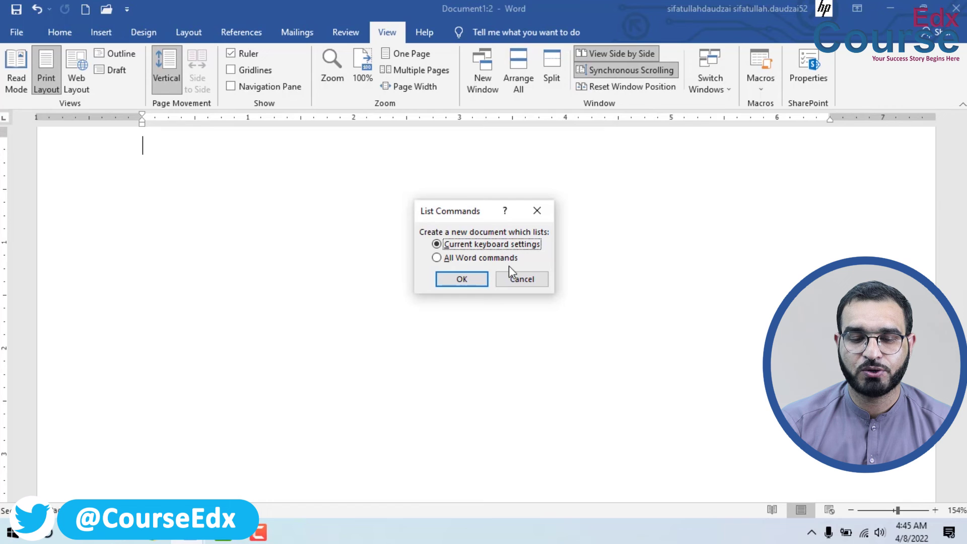
click(465, 285)
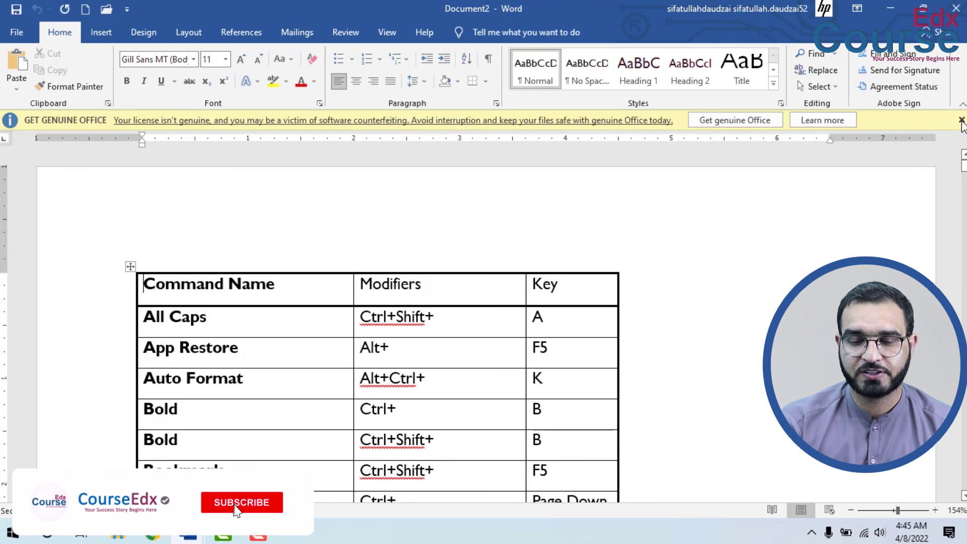
Dismiss the Office banner and scroll through Document2's Command Name, Modifiers and Key table
click(961, 120)
scroll(352, 401, down, 5)
scroll(383, 389, down, 7)
scroll(388, 385, down, 5)
scroll(389, 385, down, 5)
scroll(390, 385, down, 5)
scroll(393, 385, down, 5)
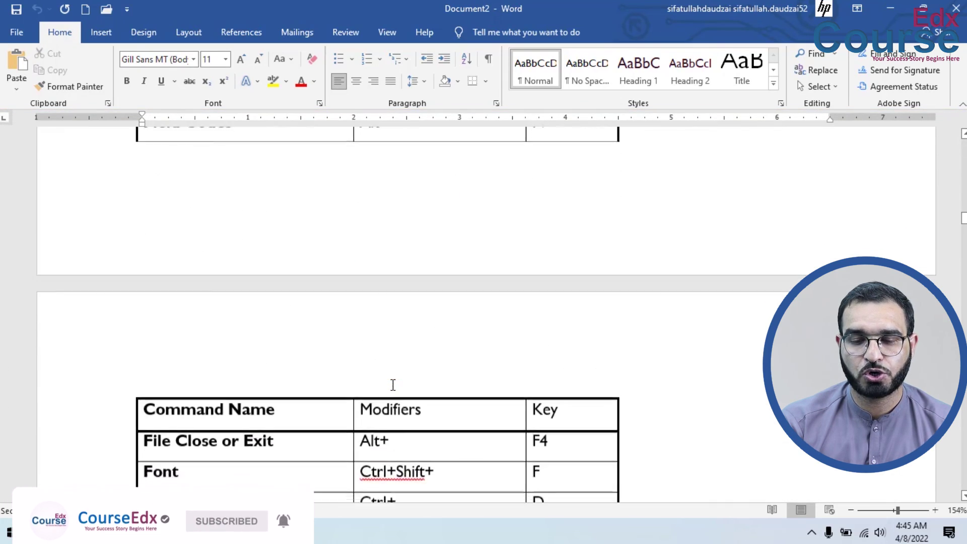
scroll(393, 385, down, 5)
scroll(393, 385, down, 5)
scroll(393, 384, down, 5)
scroll(393, 385, down, 3)
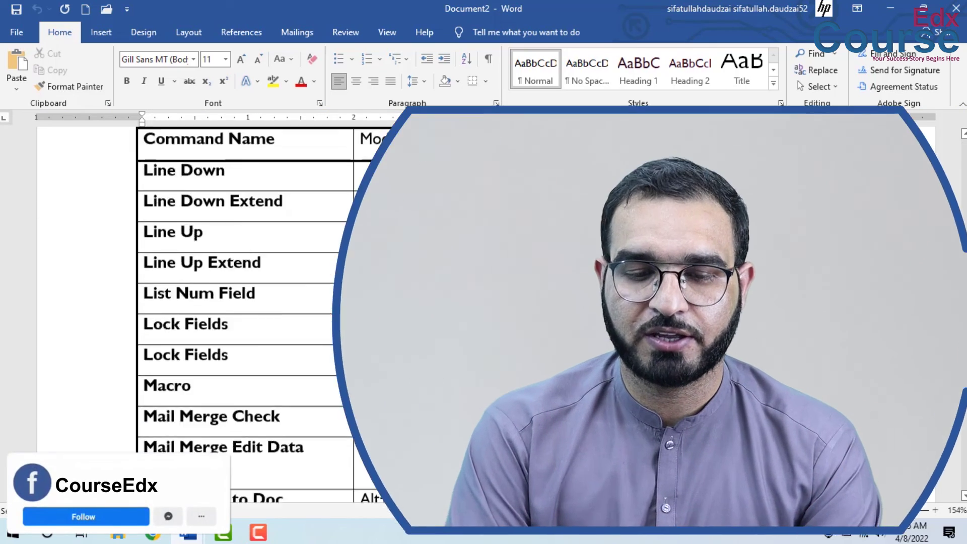